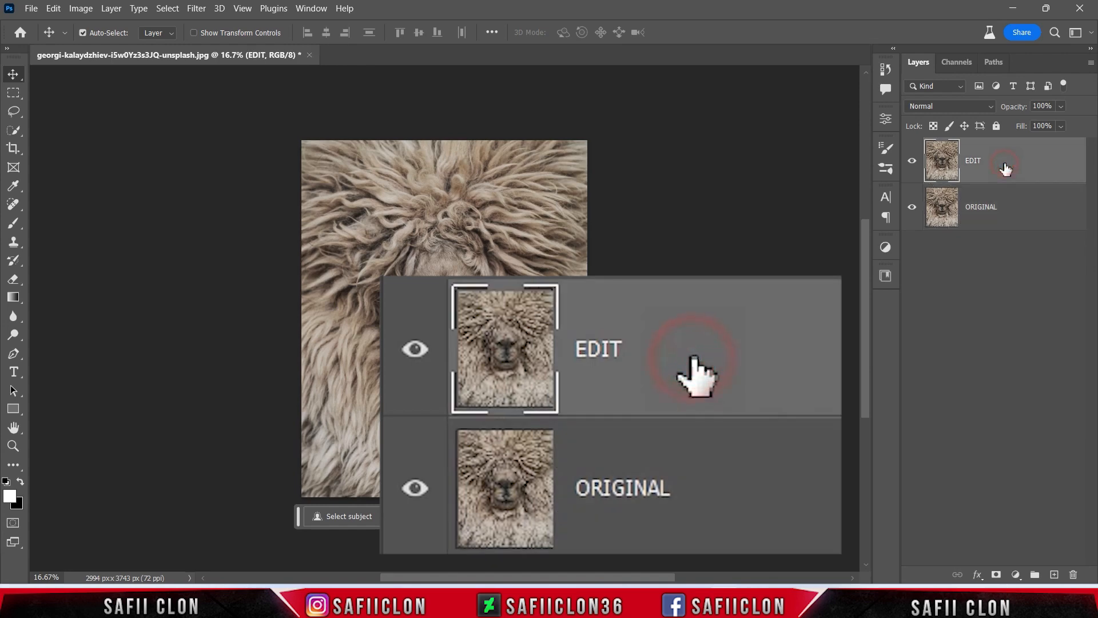
Step: Convert the EDIT layer to a smart object and open the Oil Paint filter for it
right_click(1012, 159)
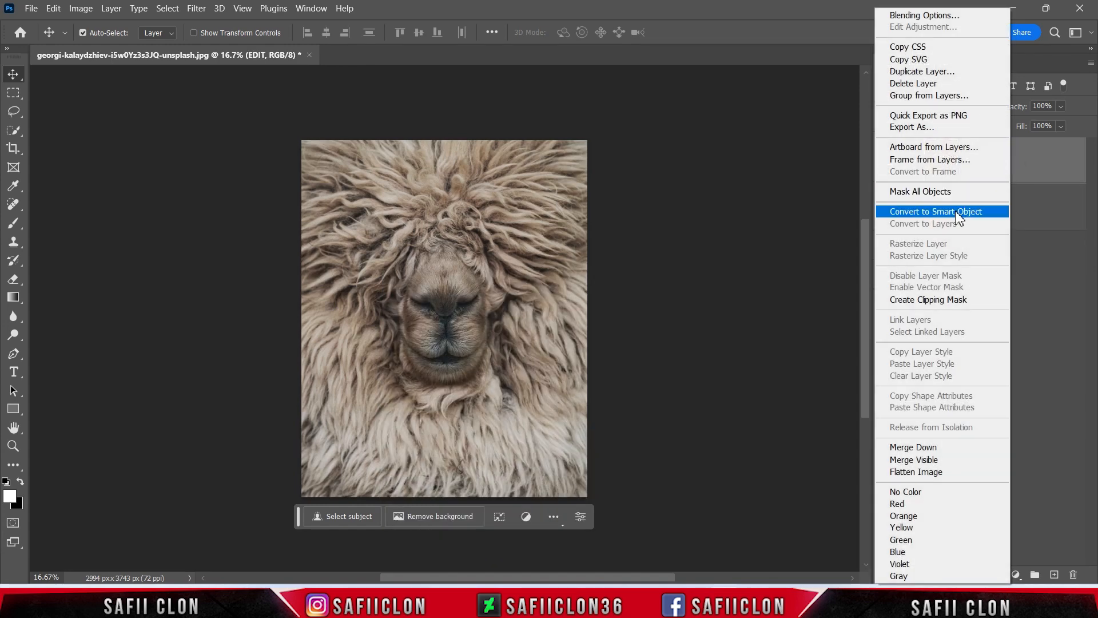
left_click(884, 212)
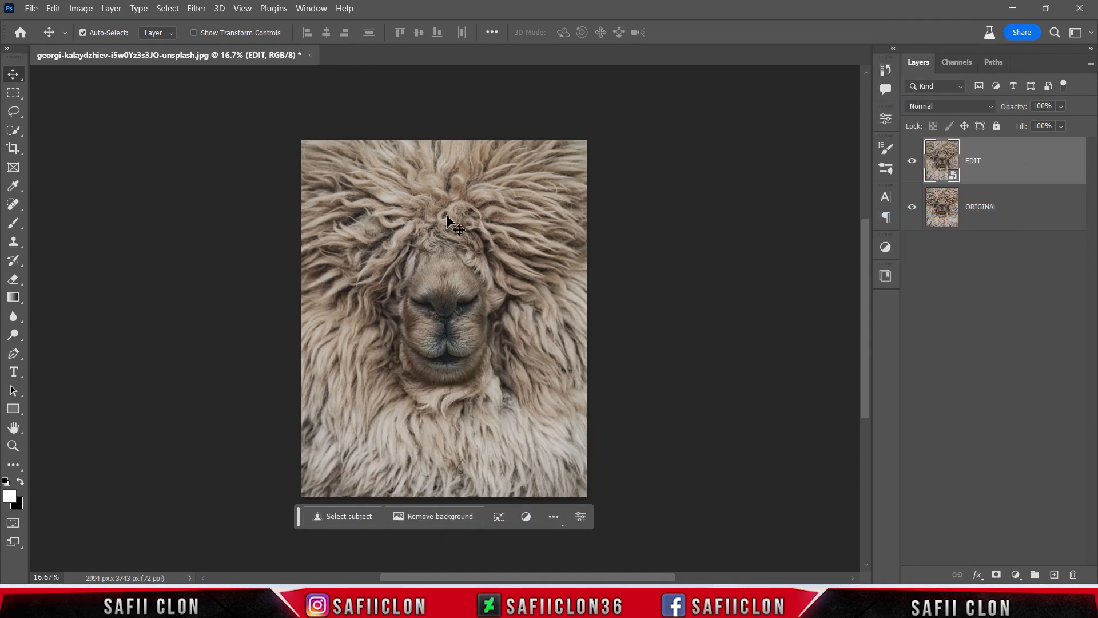
left_click(196, 9)
mouse_move(319, 277)
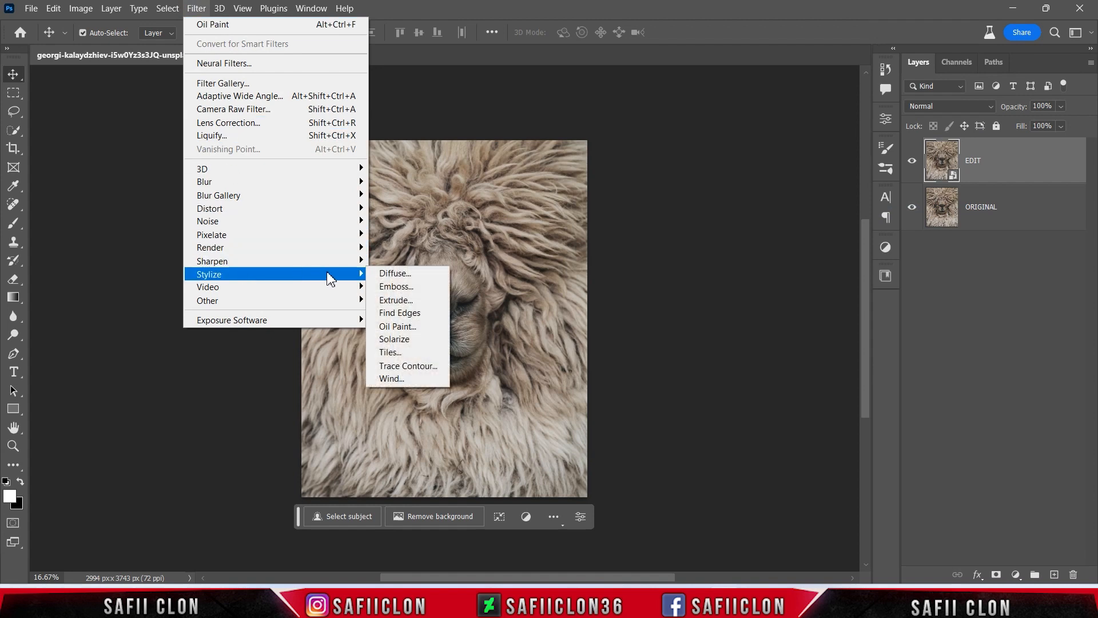
left_click(407, 330)
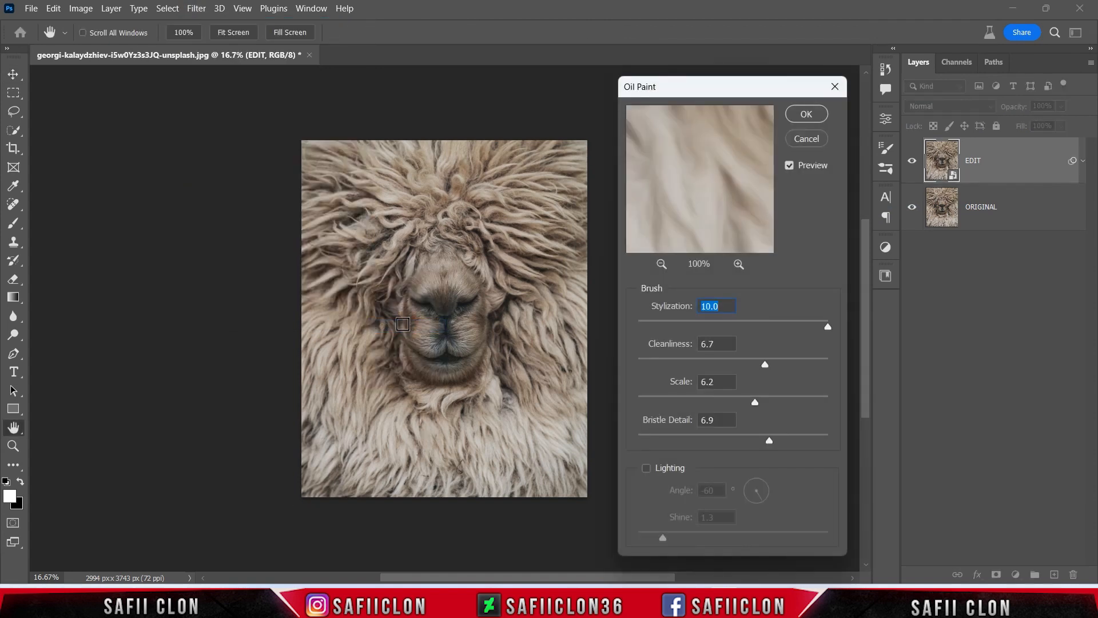
Step: Apply Oil Paint with Stylization 10.0, Cleanliness 6.8, Scale 6.4 and a slightly adjusted Bristle Detail
left_click_drag(829, 334, 858, 331)
mouse_move(766, 364)
left_mouse_down()
mouse_move(778, 365)
mouse_move(769, 362)
left_mouse_up()
left_click_drag(756, 402, 758, 402)
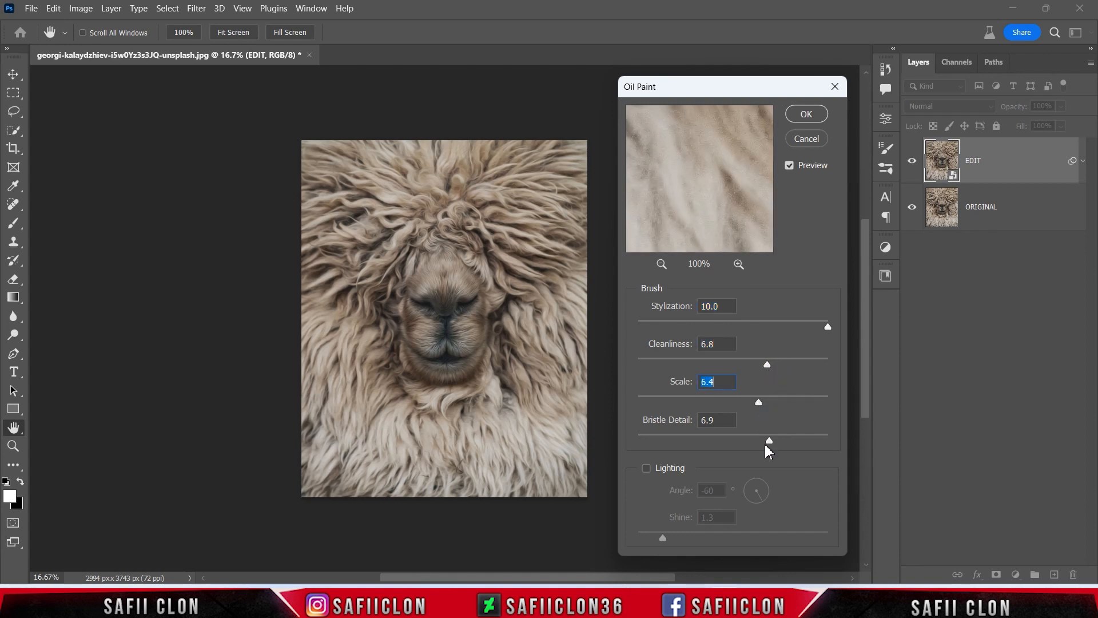
left_click_drag(771, 441, 768, 439)
left_click(807, 114)
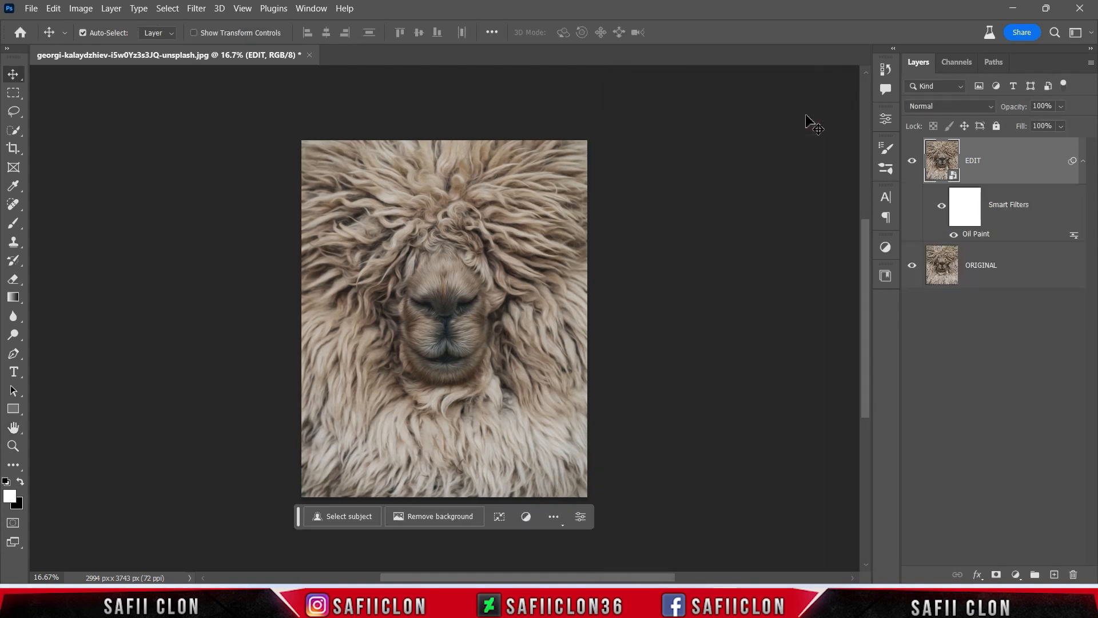
Step: Apply a Posterize adjustment with 8 levels to the EDIT layer
left_click(76, 11)
mouse_move(164, 46)
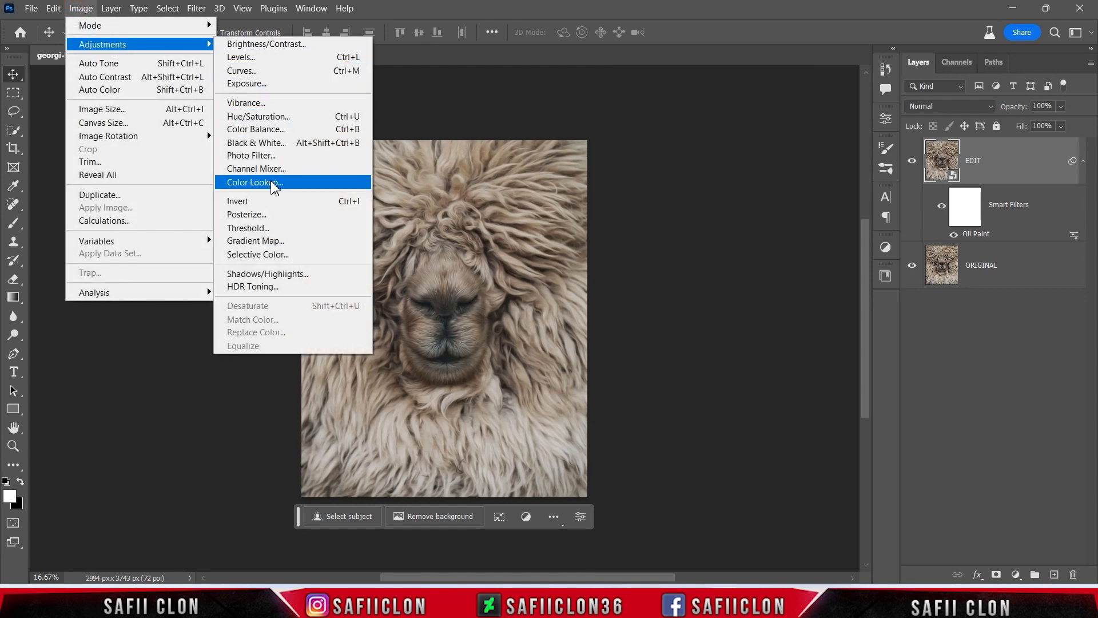
left_click(270, 217)
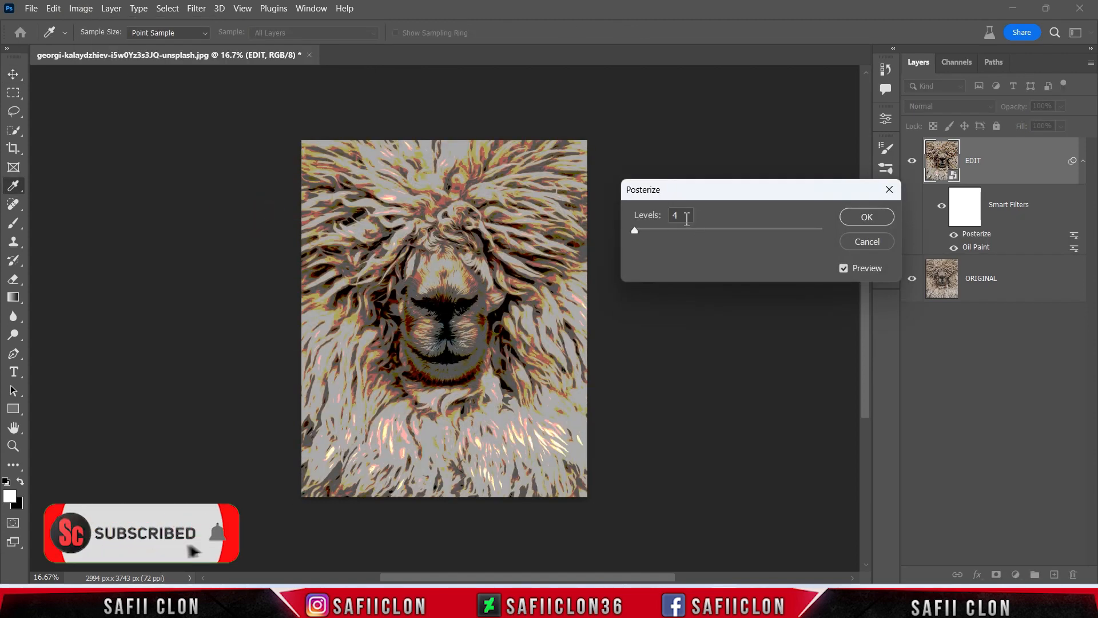
double_click(688, 219)
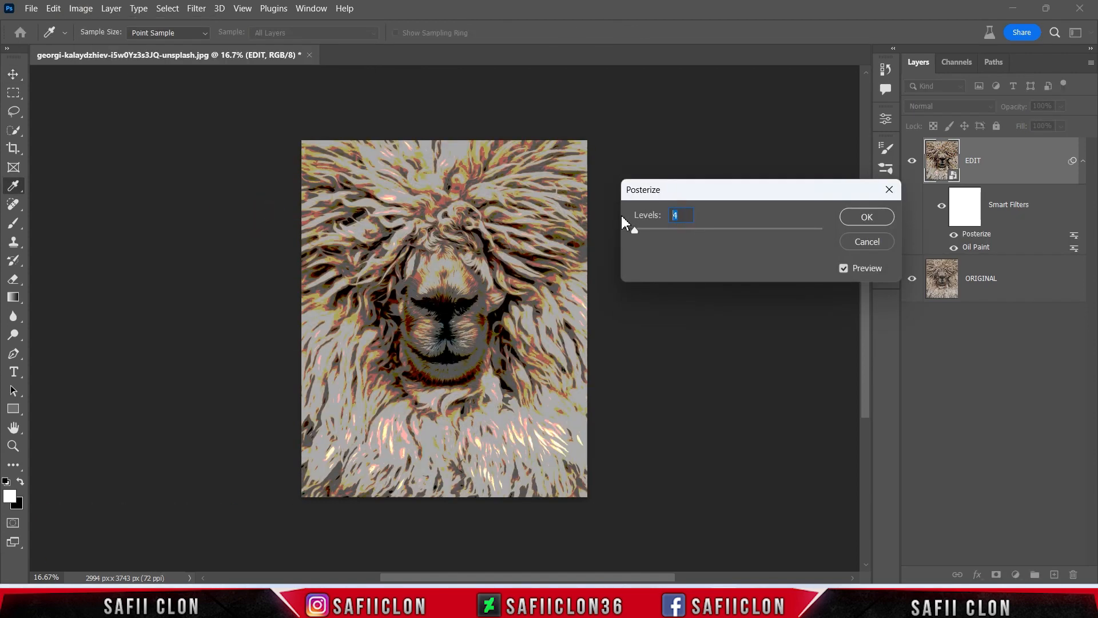
type("6")
type("7")
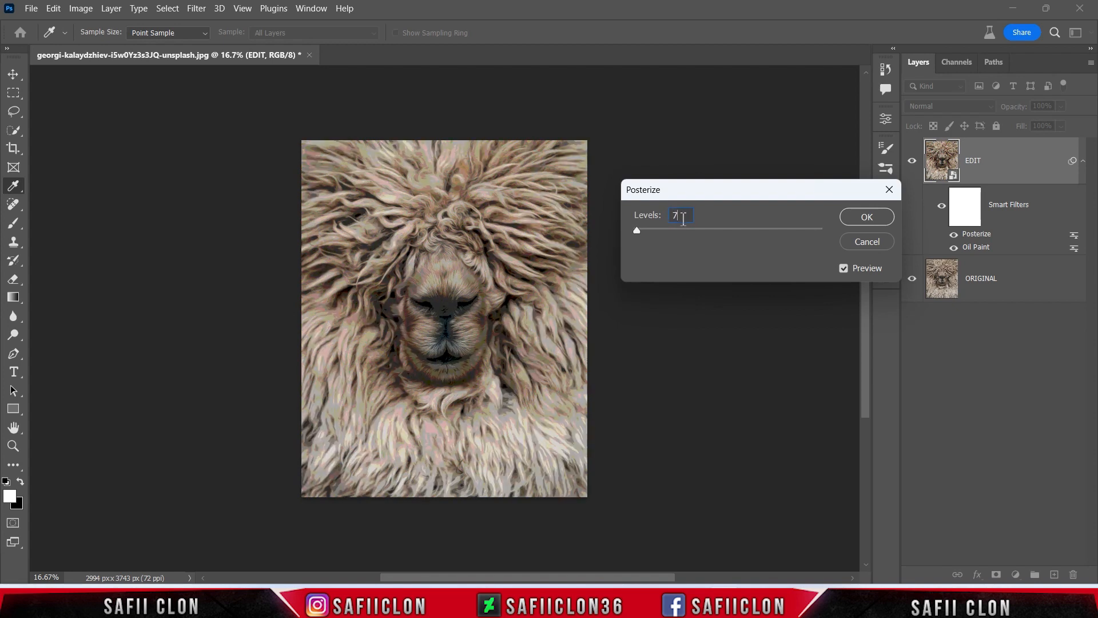
type("8")
left_click(867, 217)
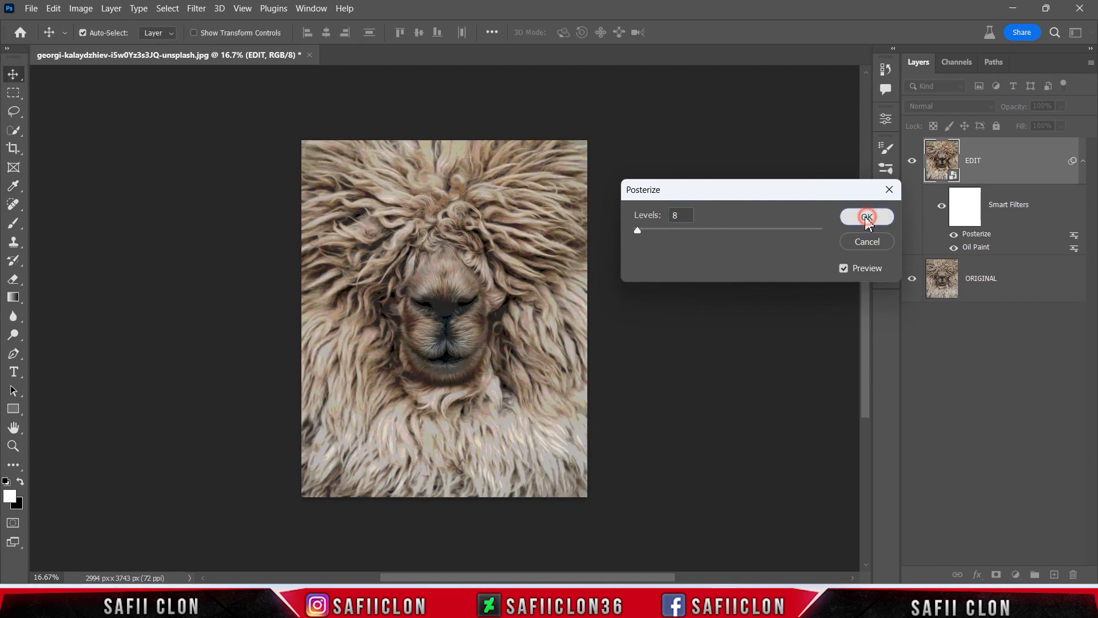
Step: Compare the filtered EDIT layer with the original up close by toggling the EDIT layer's visibility
key("ctrl+plus")
key("ctrl+plus")
key("ctrl+plus")
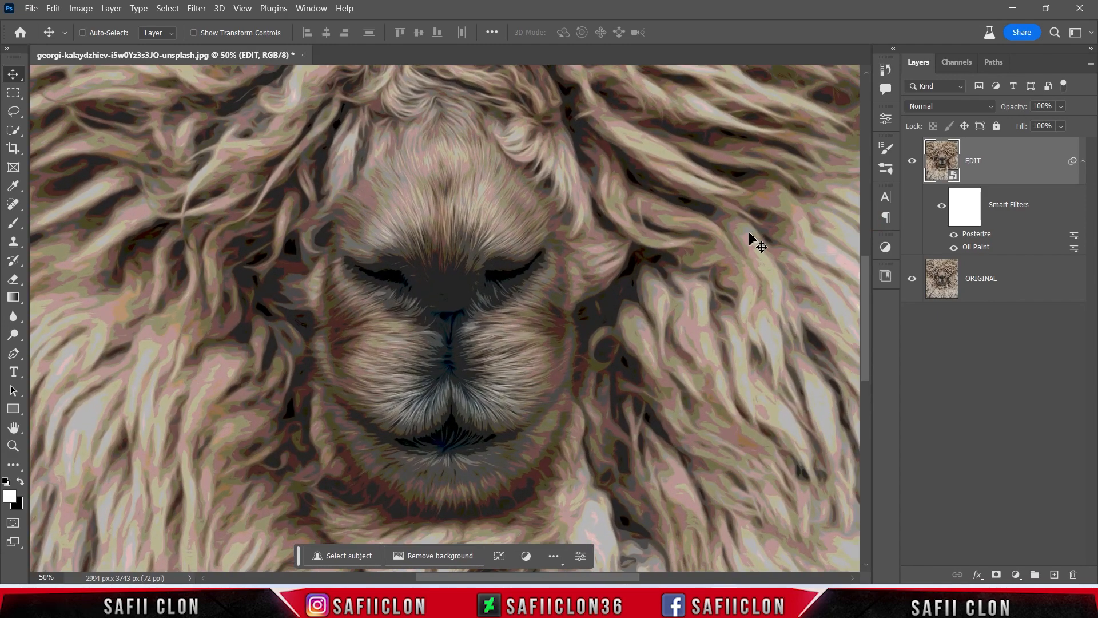
left_click(913, 161)
left_click(913, 162)
left_click(913, 161)
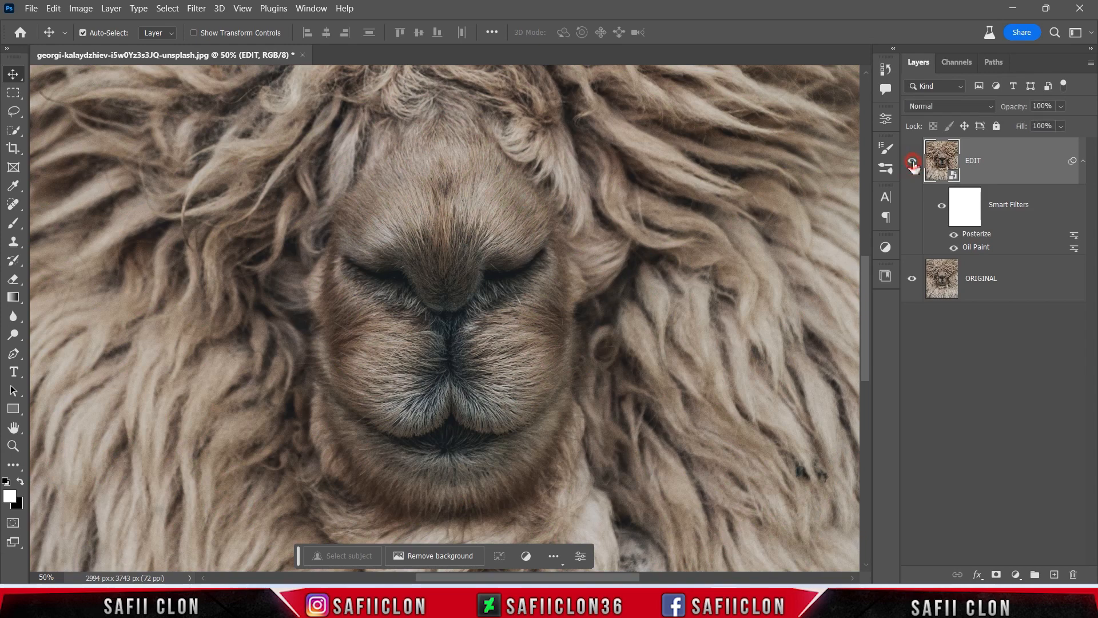
left_click(912, 162)
key("ctrl+minus")
key("ctrl+minus")
key("ctrl+minus")
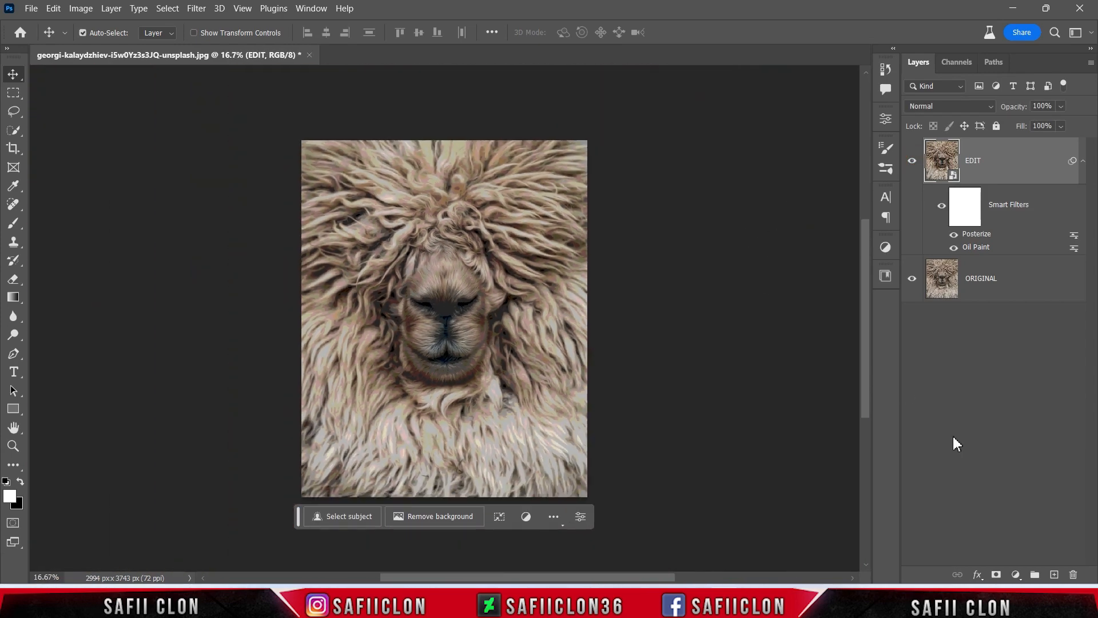
Step: Add a Gradient Map adjustment clipped to the EDIT layer and load the Black, White preset from Basics
left_click(1017, 574)
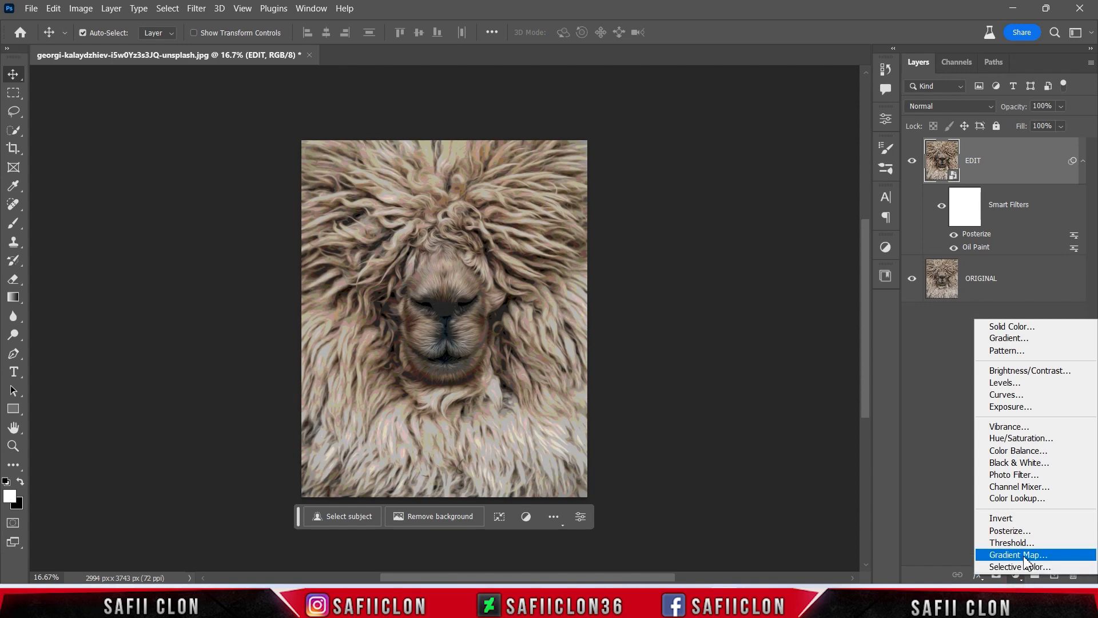
left_click(1028, 555)
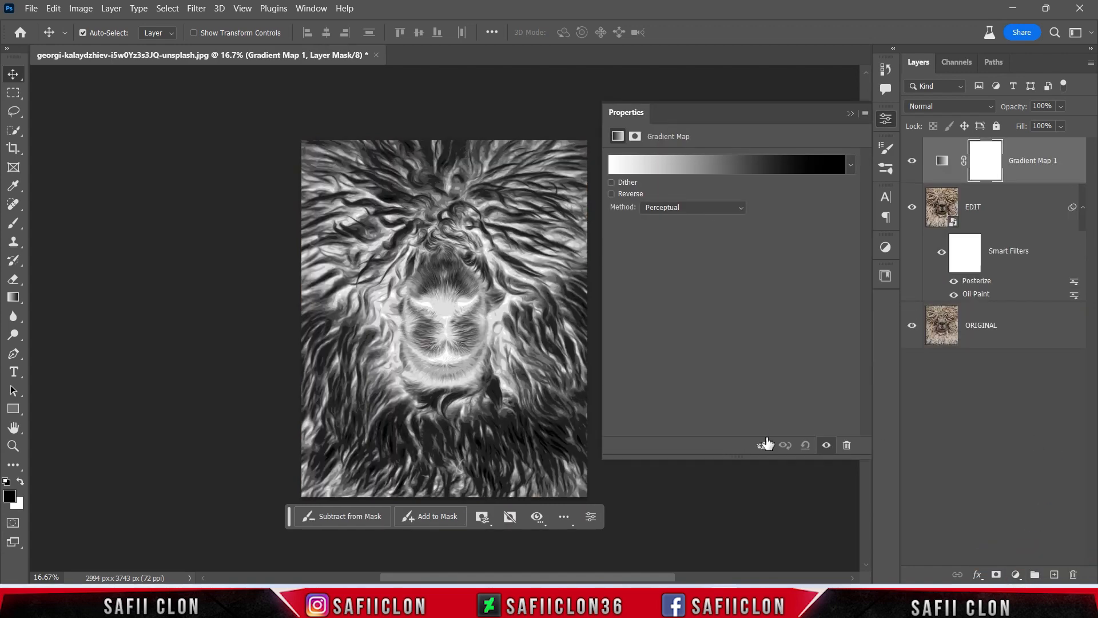
left_click(765, 445)
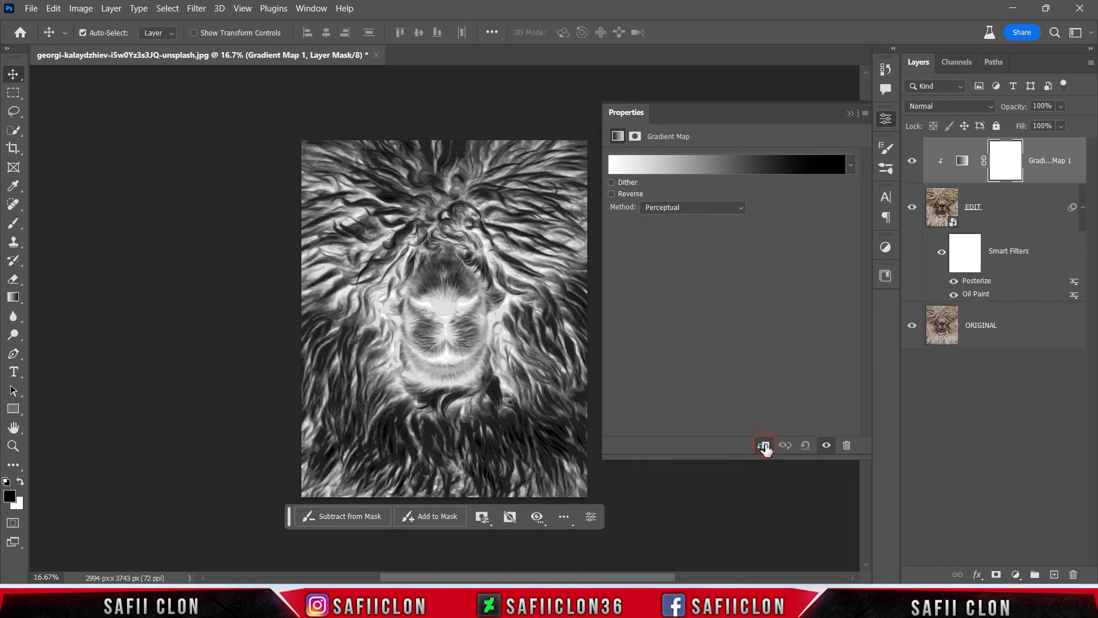
left_click(715, 169)
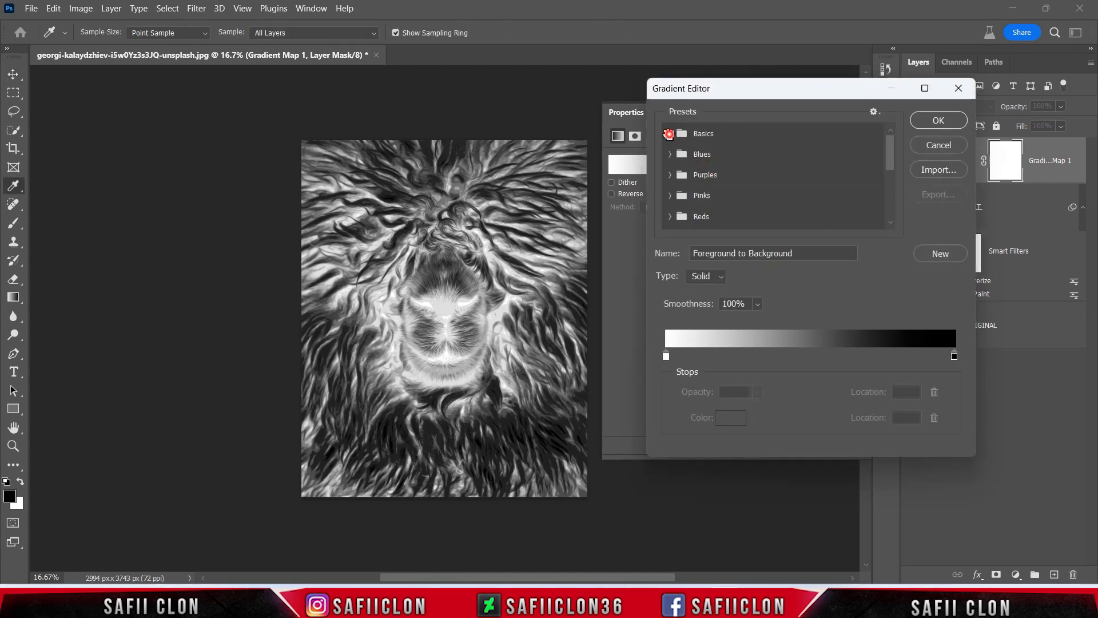
left_click(668, 134)
left_click(735, 156)
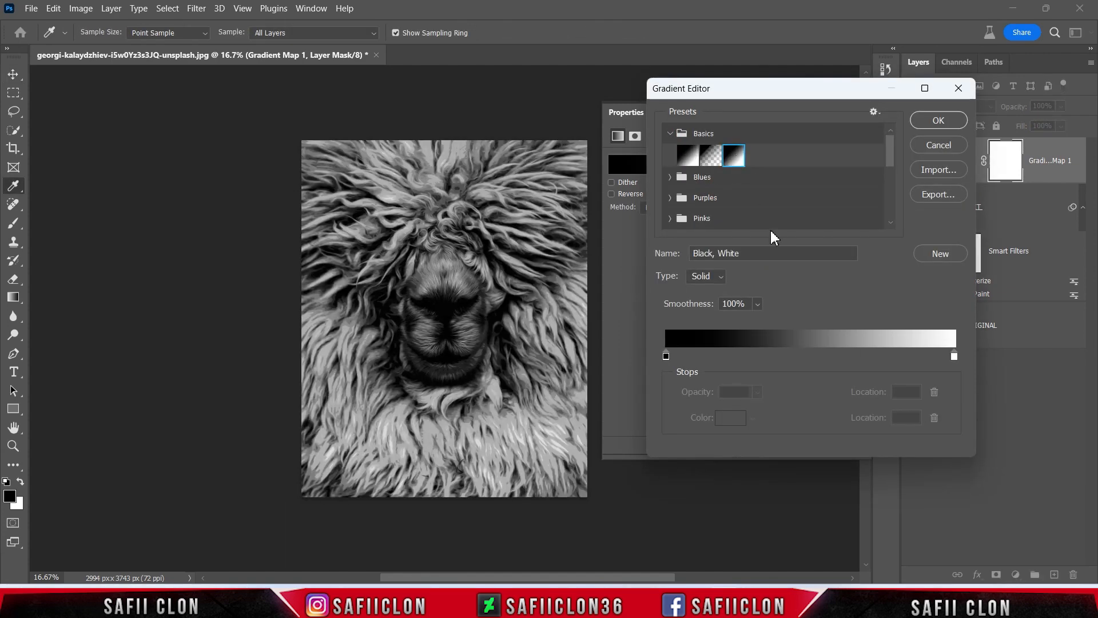
Step: Set the gradient's black stop to colour 041282 and move it to a location of about 9%
left_click(667, 357)
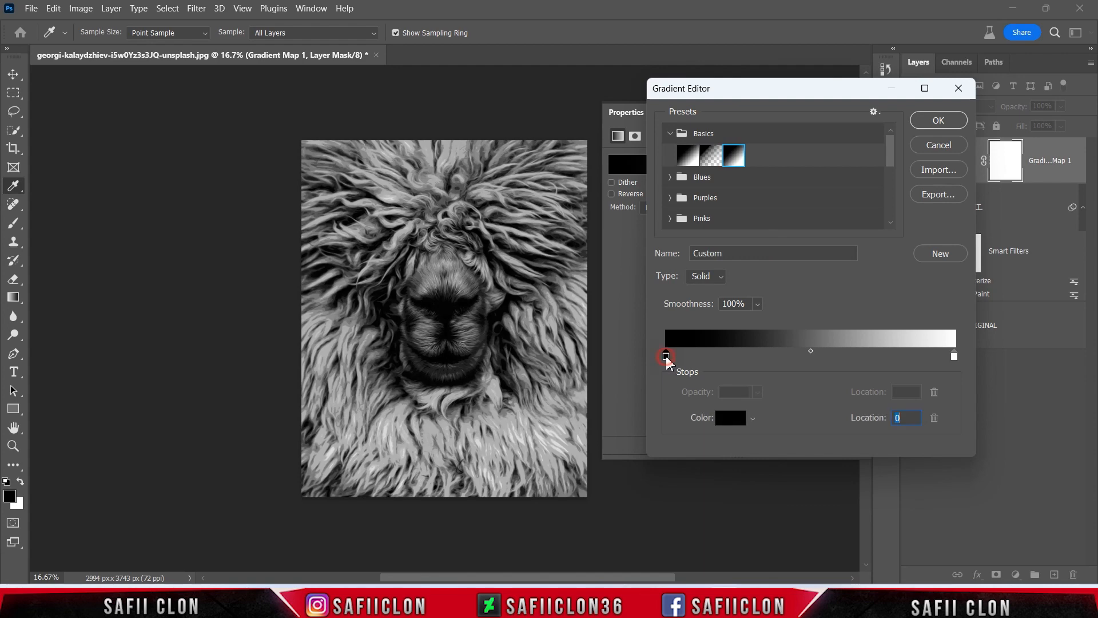
left_click(735, 418)
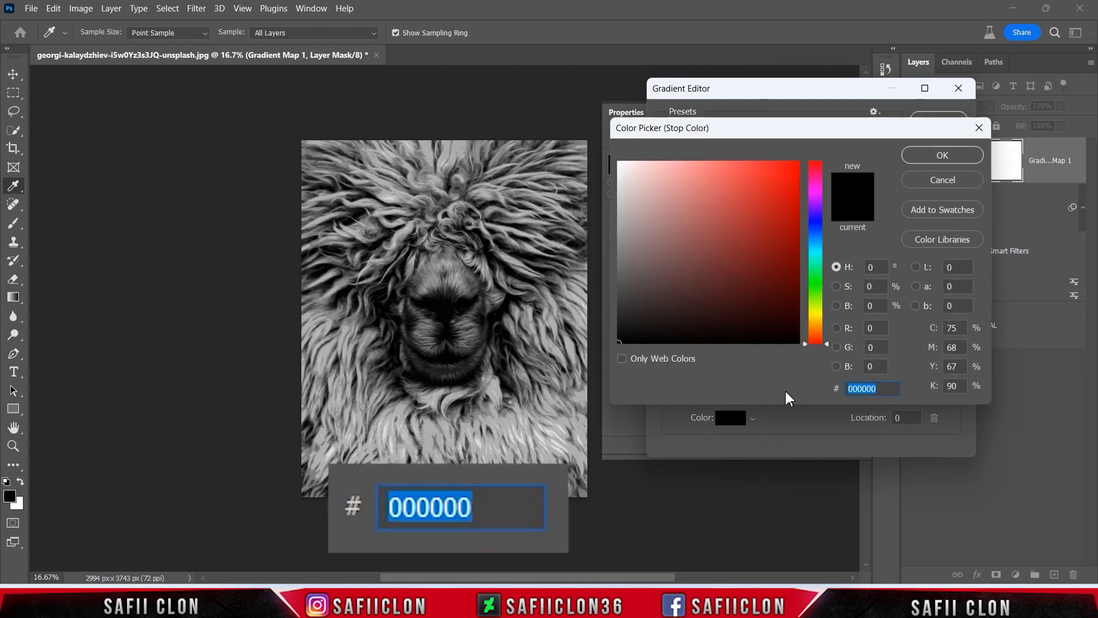
type("0412")
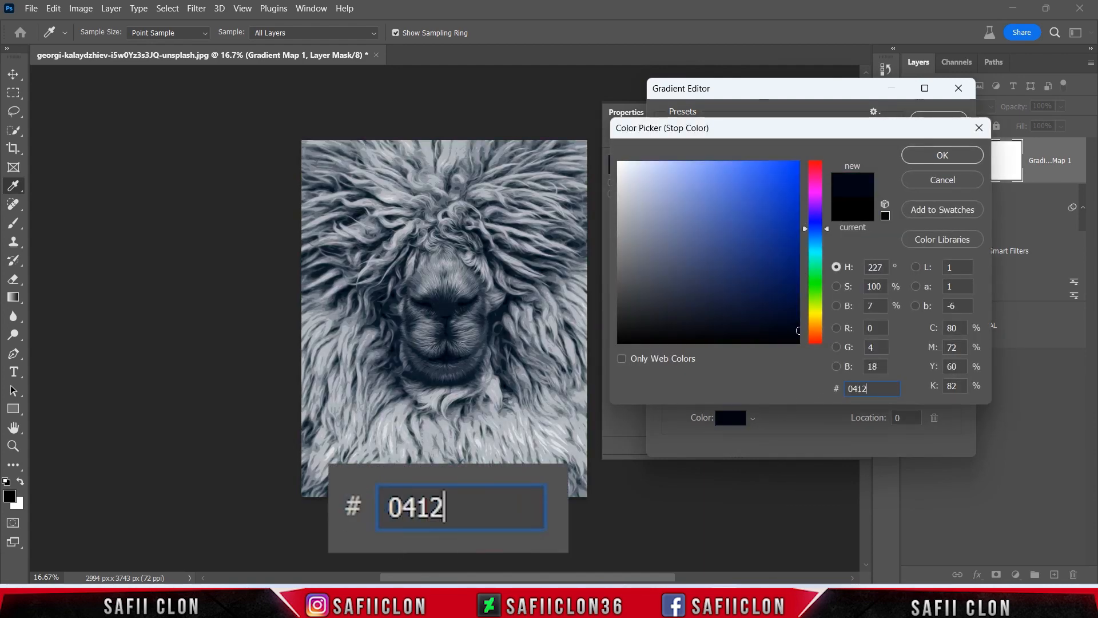
type("82")
left_click(942, 155)
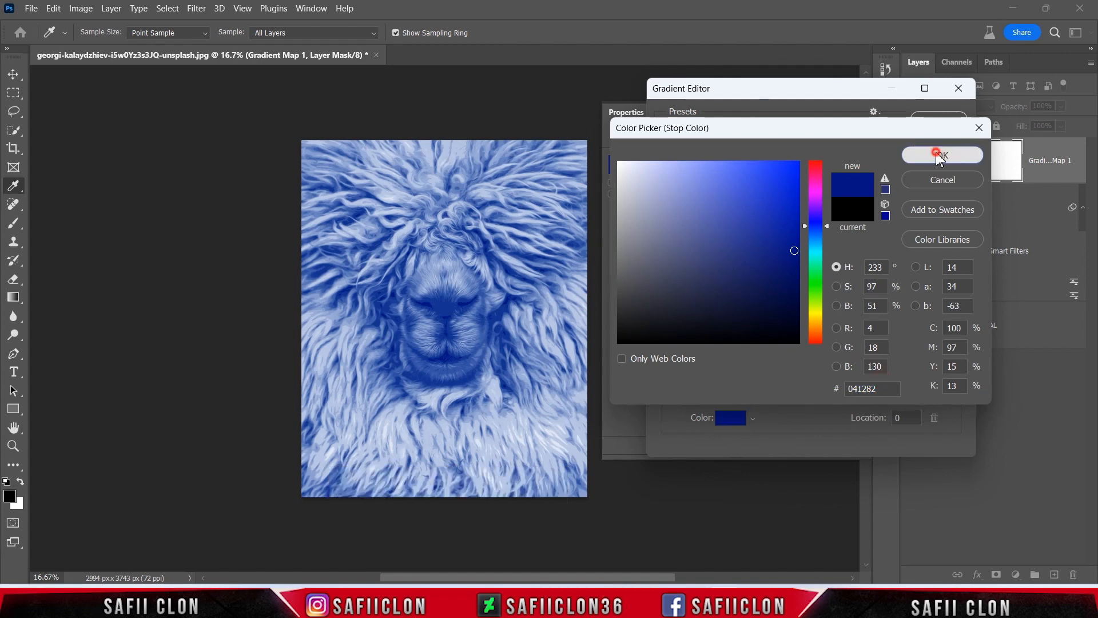
left_click_drag(668, 362, 690, 362)
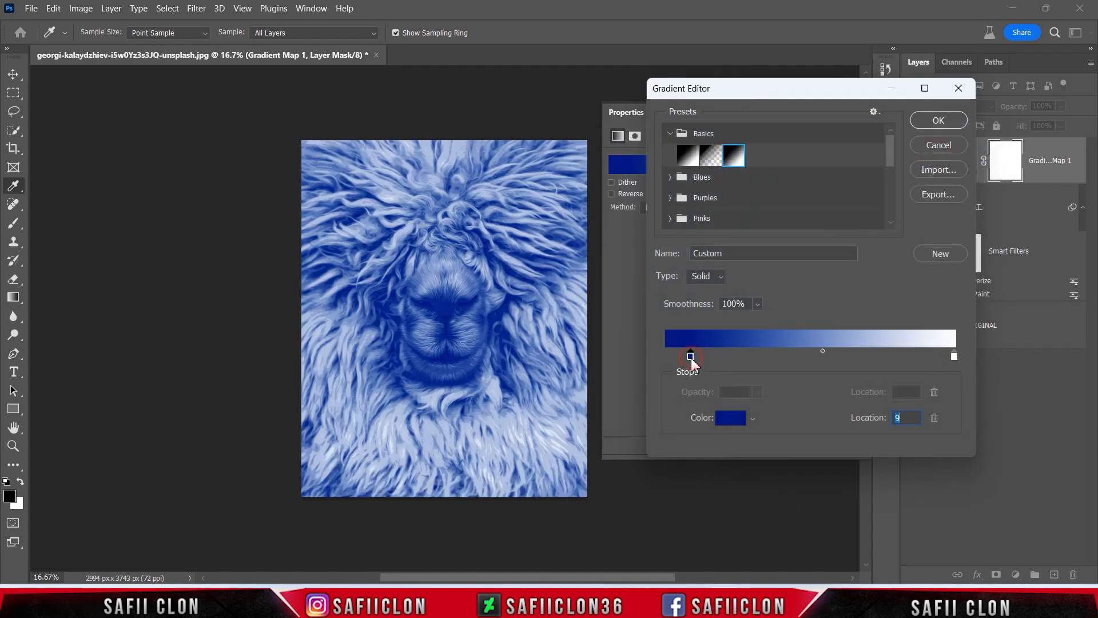
Step: Add a gradient colour stop at 24% and set its colour to ff1717
mouse_move(738, 362)
left_mouse_down()
mouse_move(772, 363)
mouse_move(736, 362)
left_mouse_up()
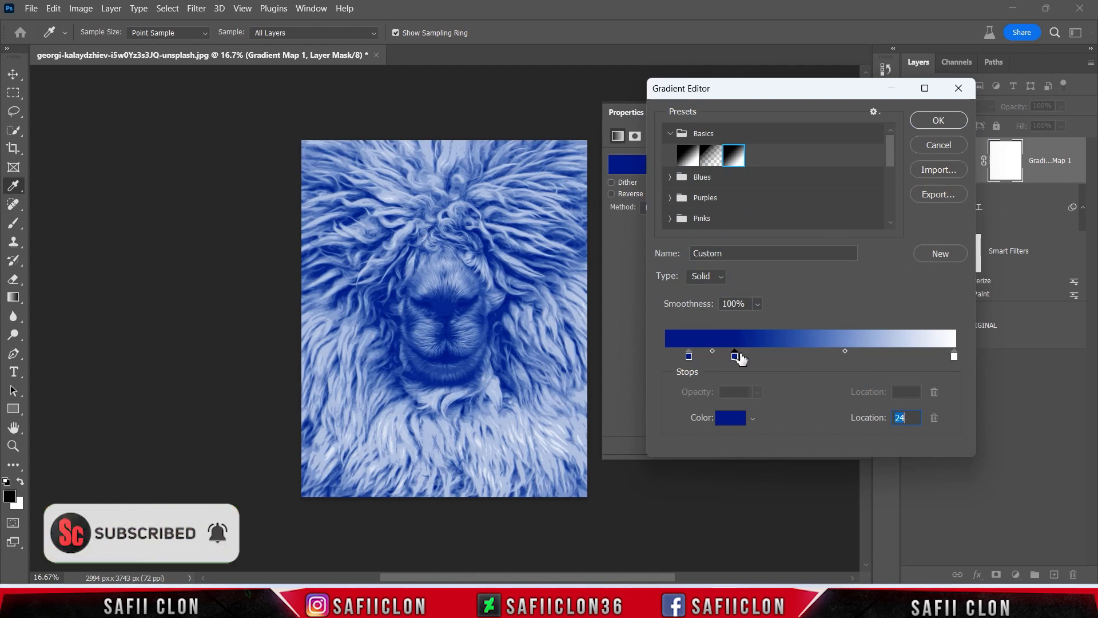
left_click(740, 423)
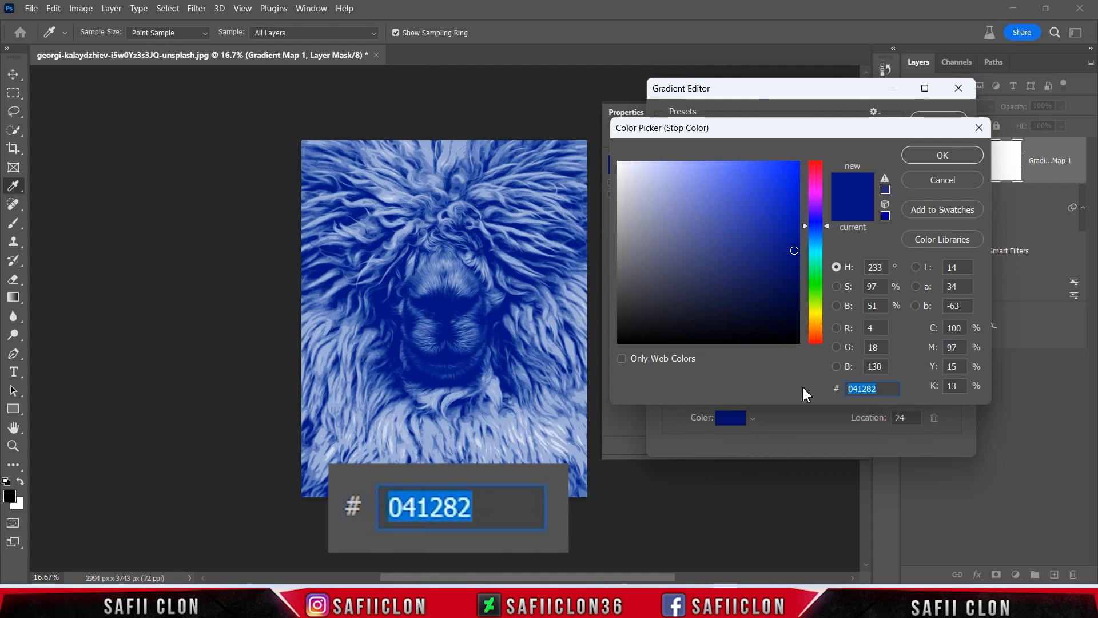
type("ff1717")
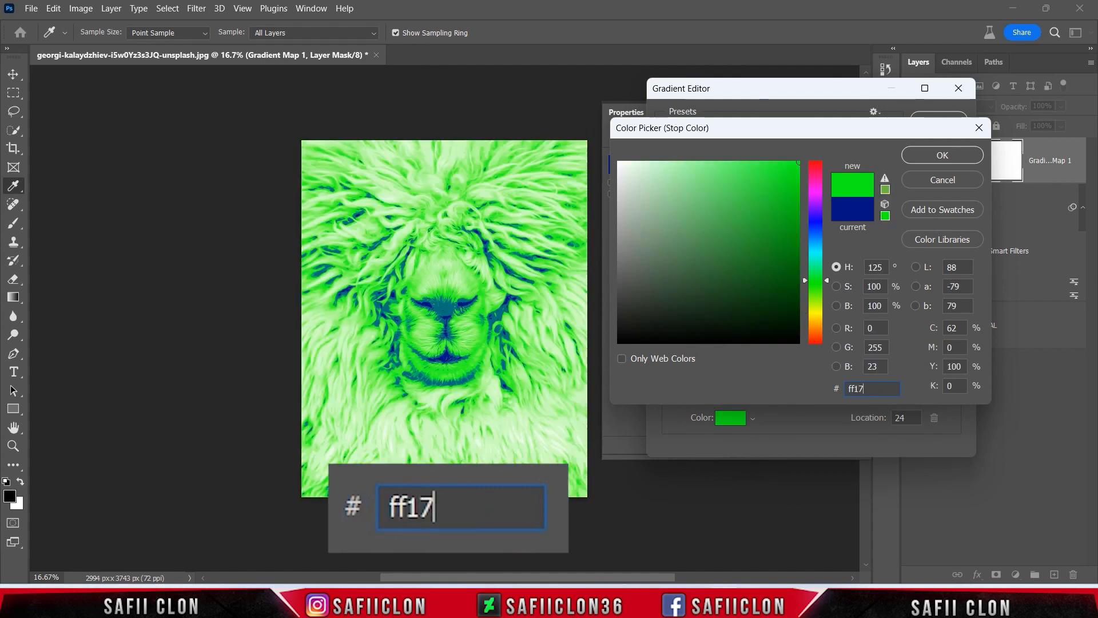
left_click(941, 155)
Step: Add a gradient colour stop at 41% and set its colour to 79d4ff
left_click_drag(769, 360, 784, 359)
left_click(732, 420)
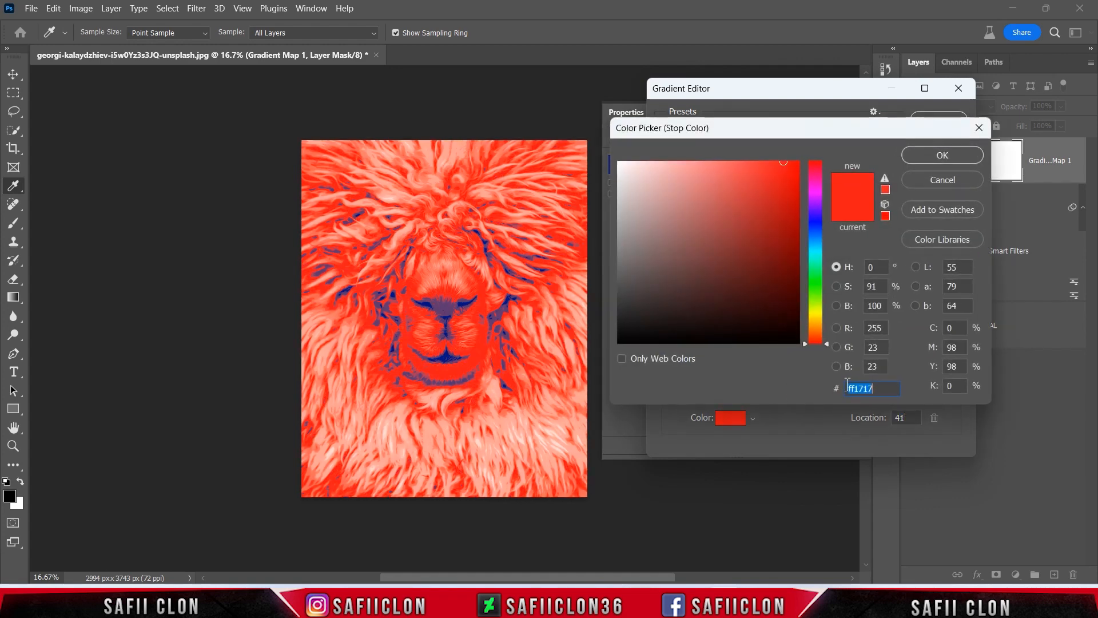
type("79")
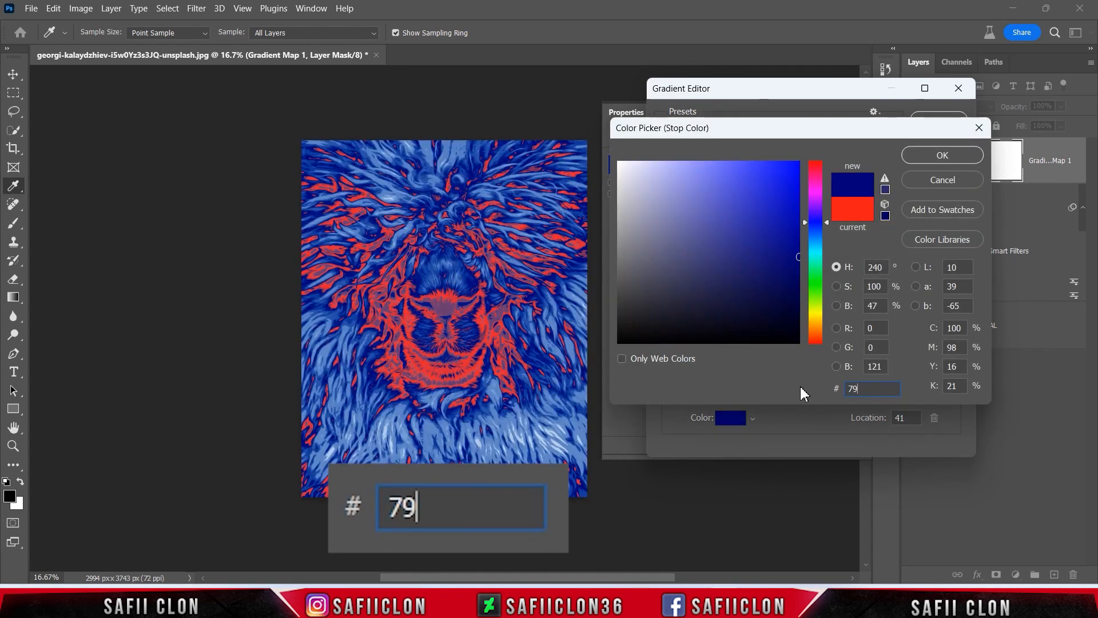
type("d4ff")
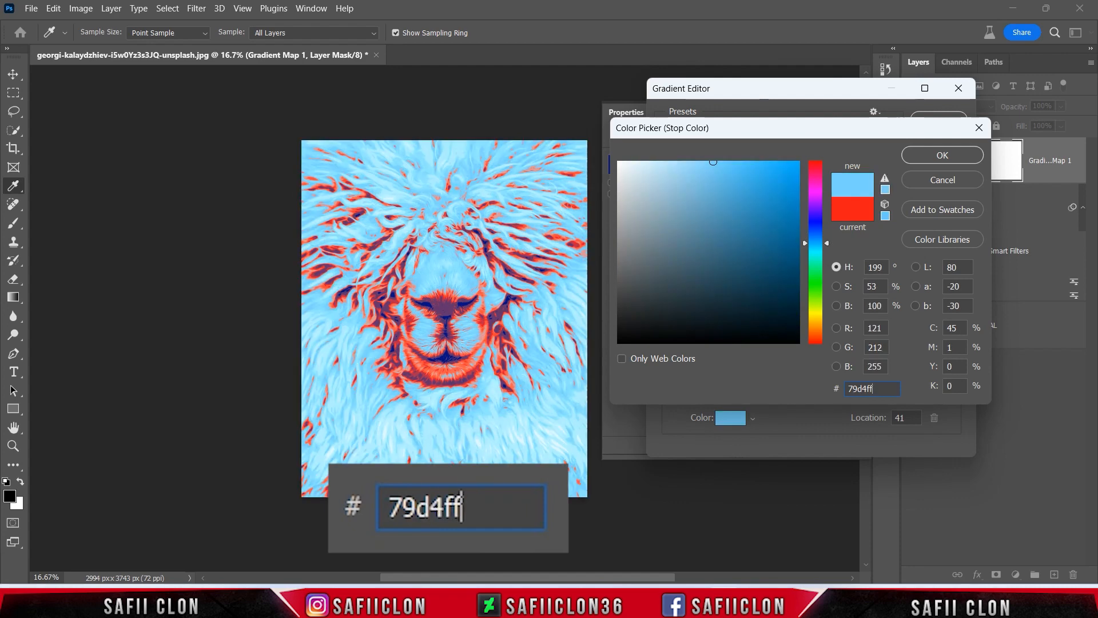
key("ctrl+a")
left_click(926, 158)
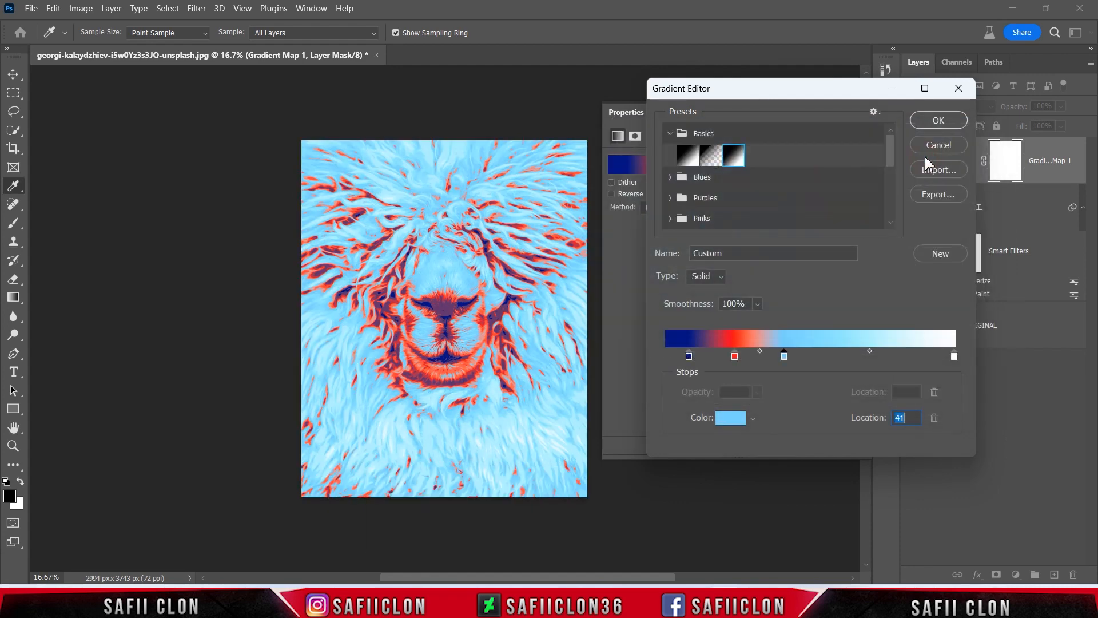
Step: Add a gradient colour stop at 54% and set its colour to ffffff
left_click(831, 356)
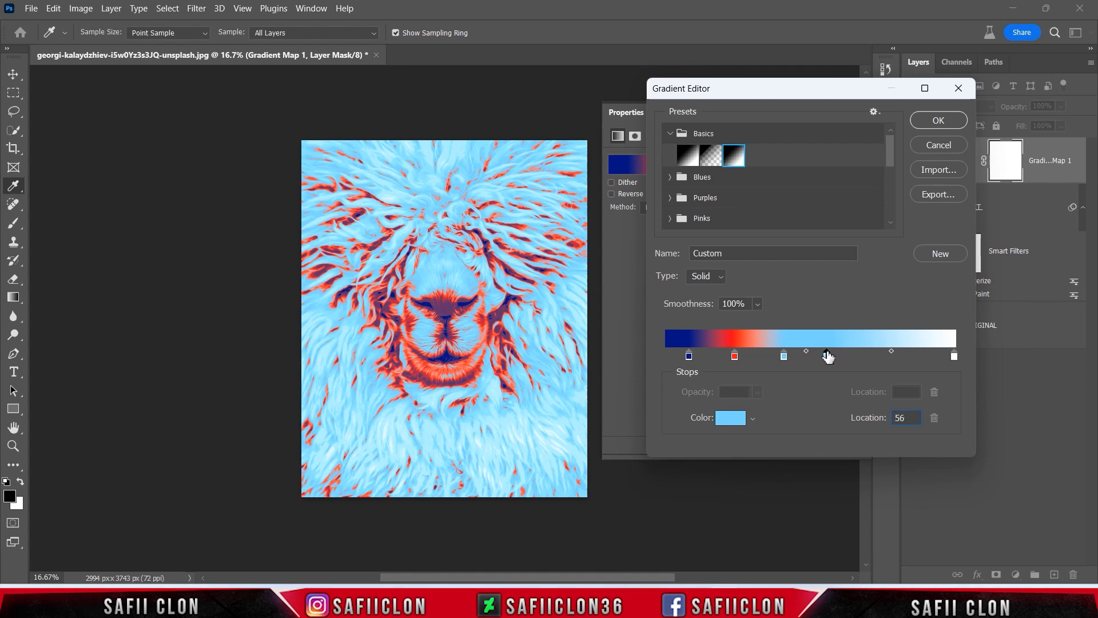
left_click_drag(826, 356, 822, 356)
left_click(730, 417)
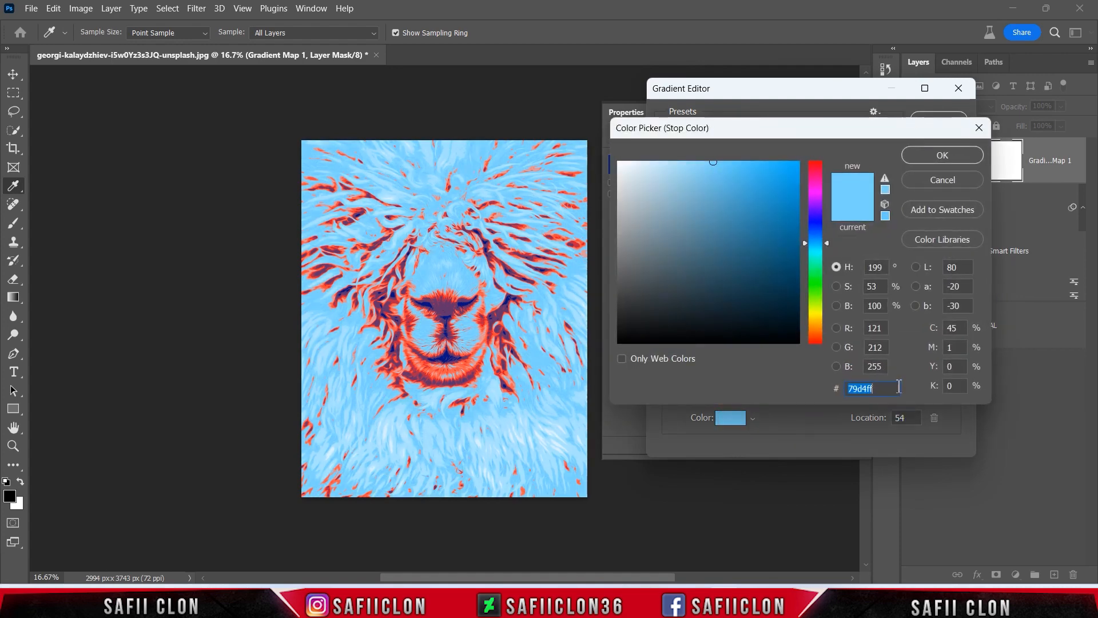
left_click(721, 258)
type("ffffff")
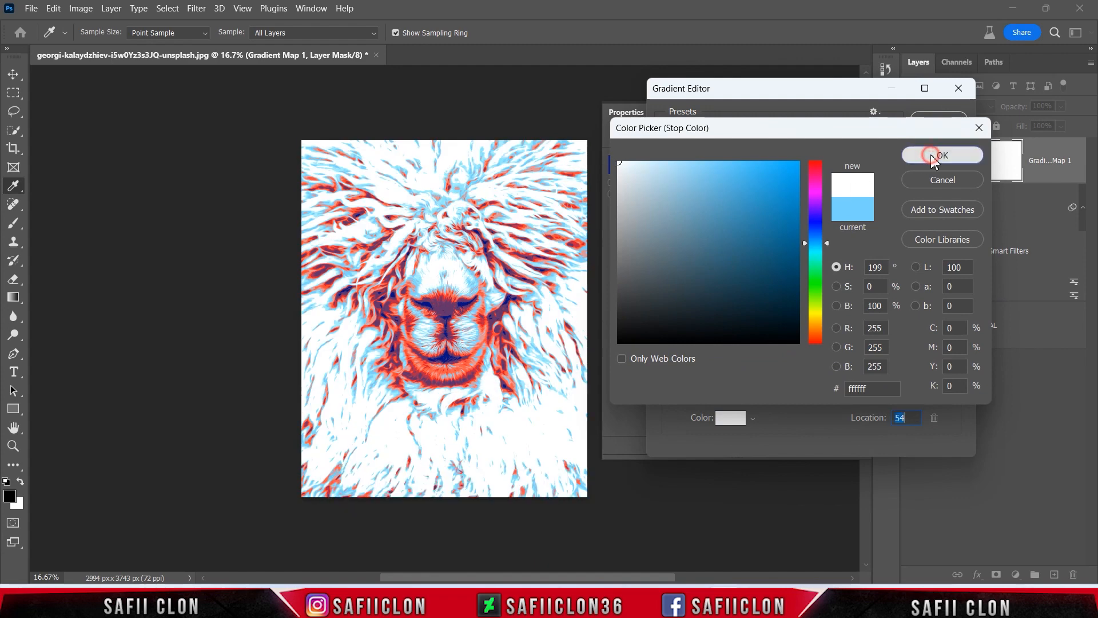
left_click(943, 155)
Step: Add a gradient colour stop at 66% and set its colour to ffd67f
left_click(861, 360)
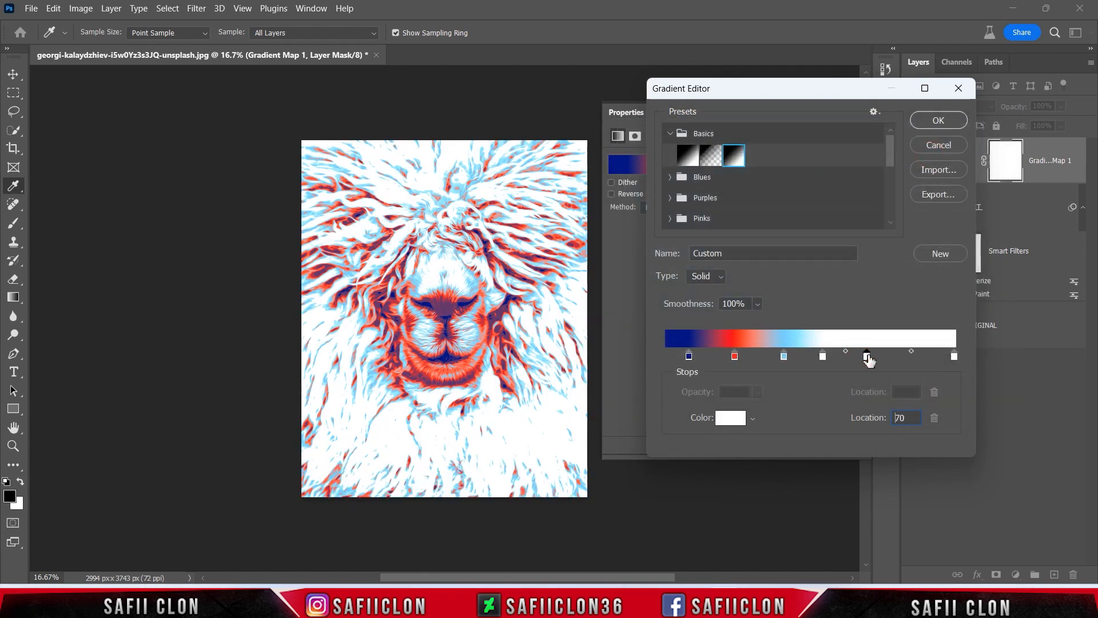
left_click(731, 417)
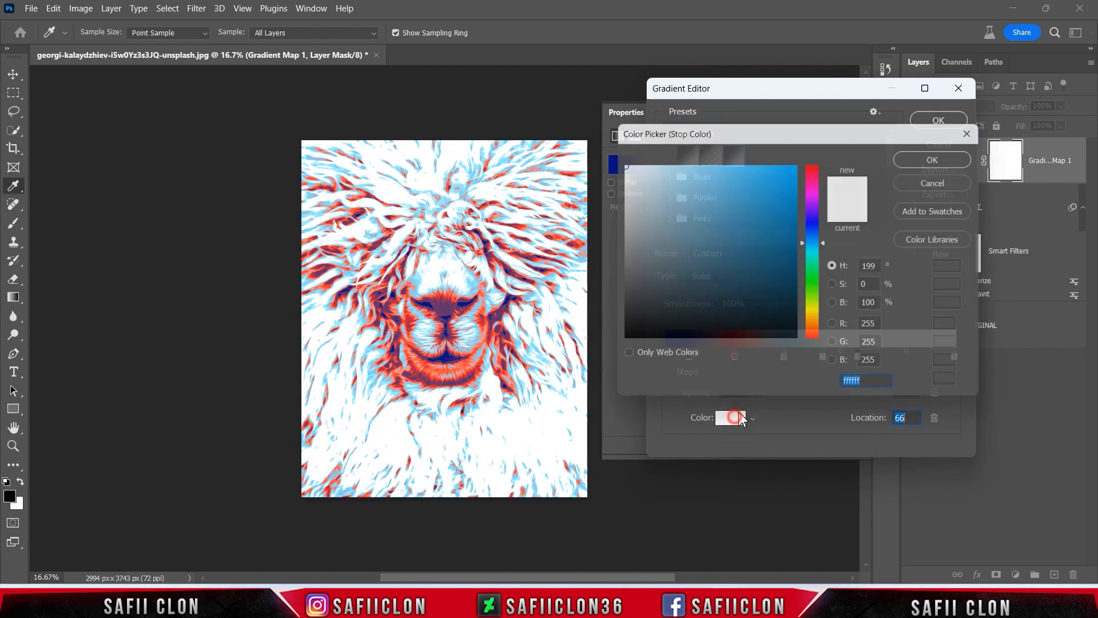
type("ffd6")
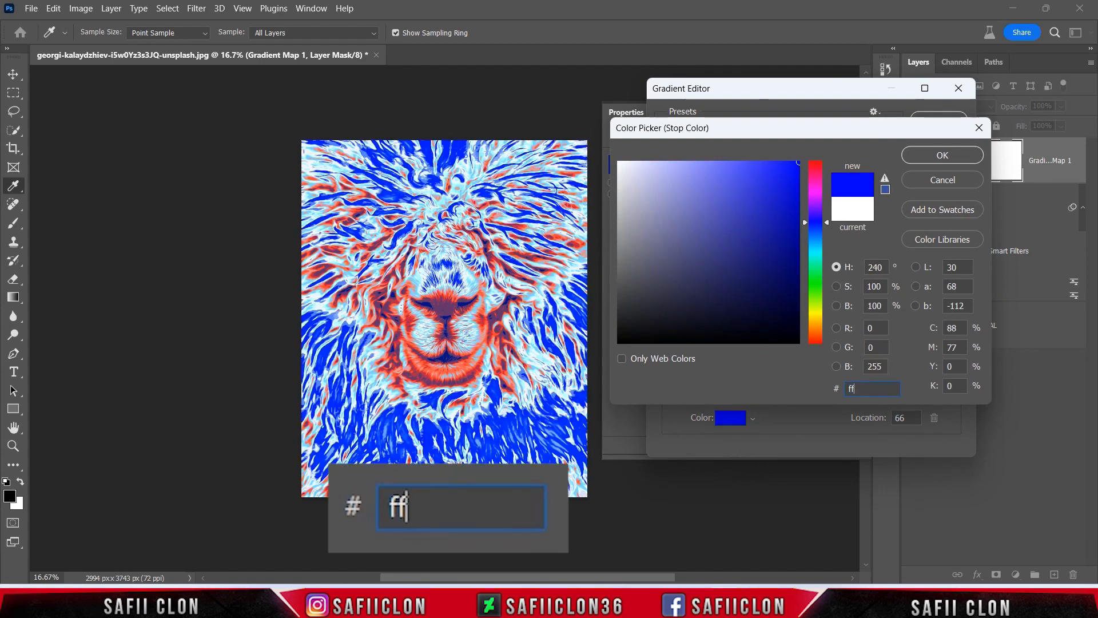
type("7f")
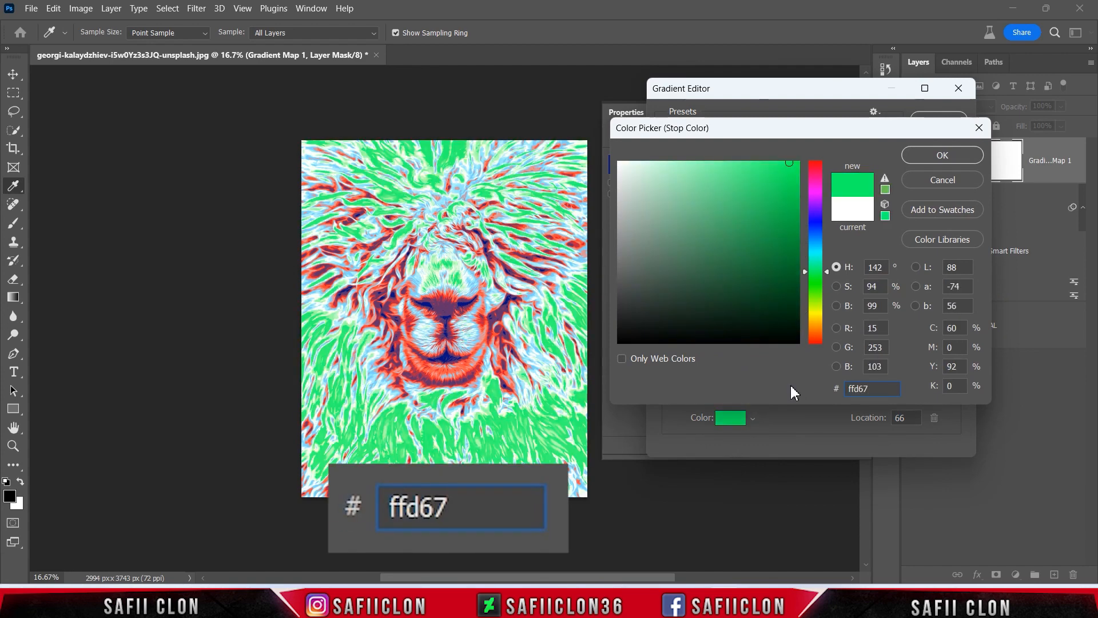
double_click(890, 388)
left_click(945, 155)
Step: Move the gradient's white end stop to 84%, set its colour to d93434, and apply the finished gradient
left_click_drag(953, 357, 910, 358)
left_click(730, 418)
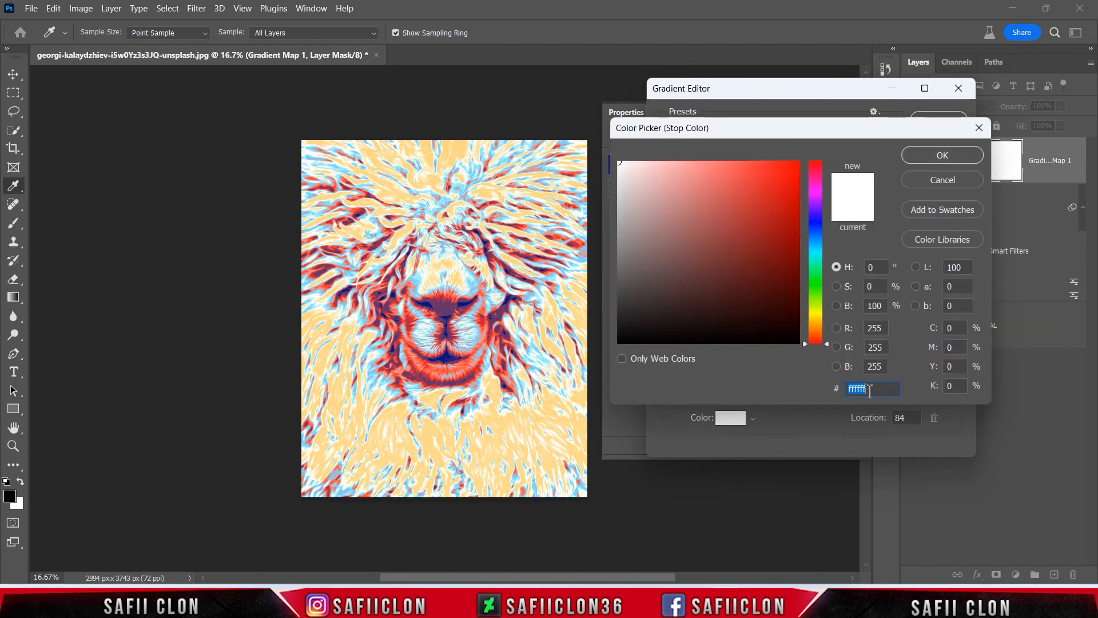
type("d9")
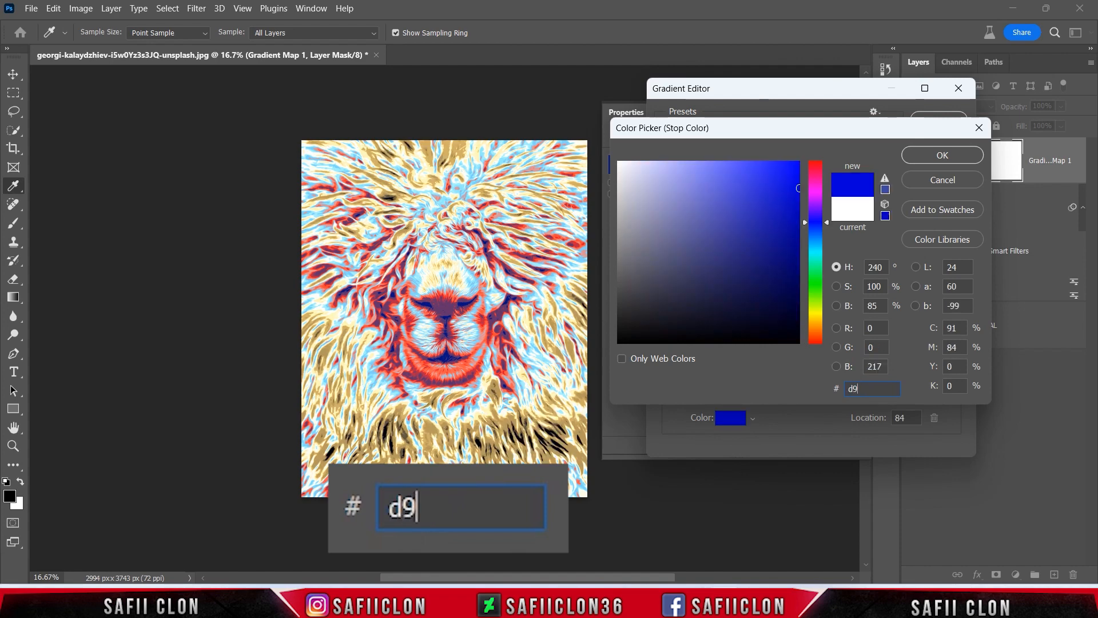
type("3434")
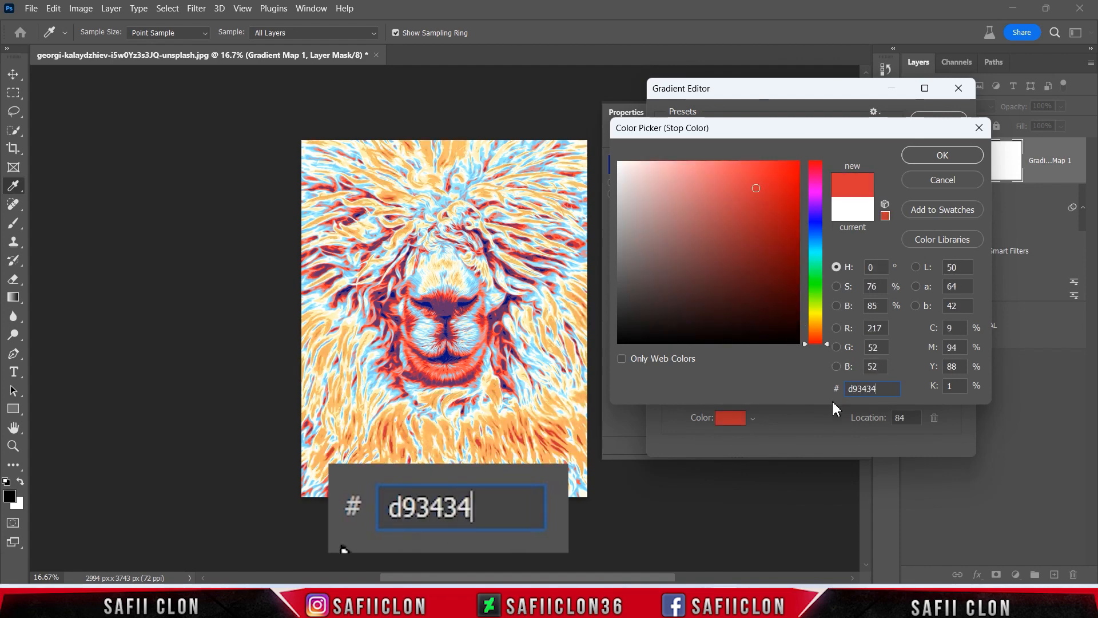
key("ctrl+a")
left_click(934, 156)
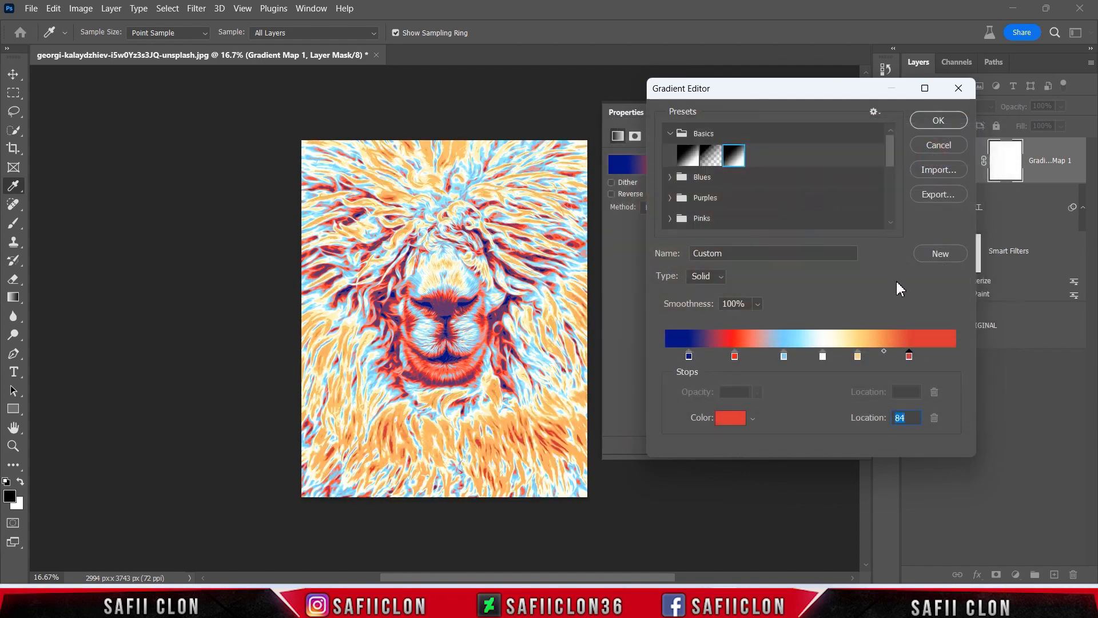
left_click(938, 120)
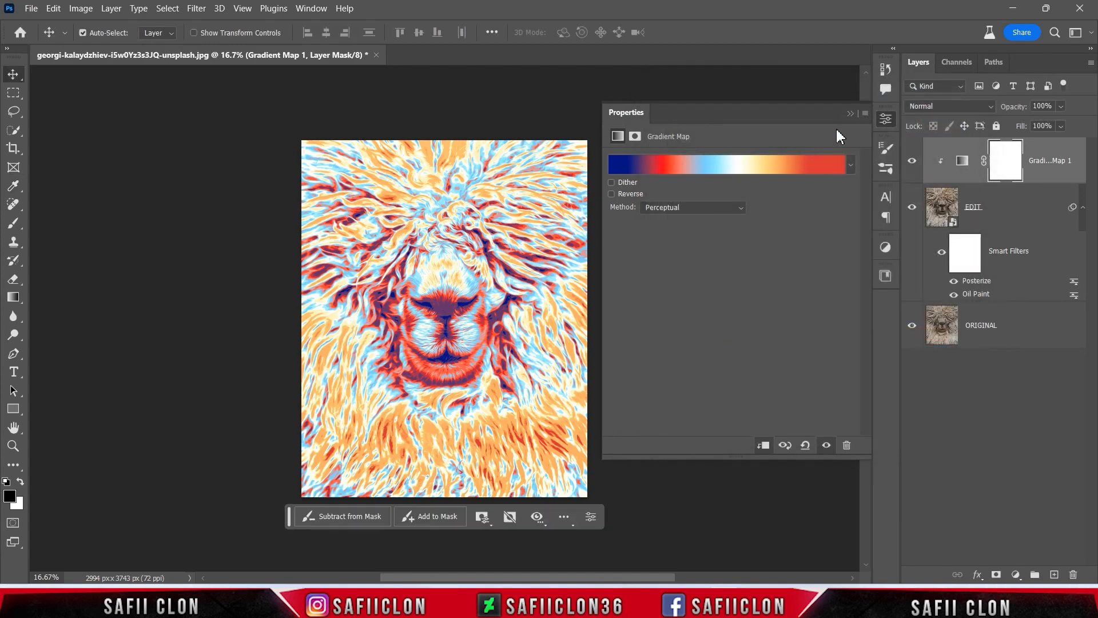
left_click(851, 113)
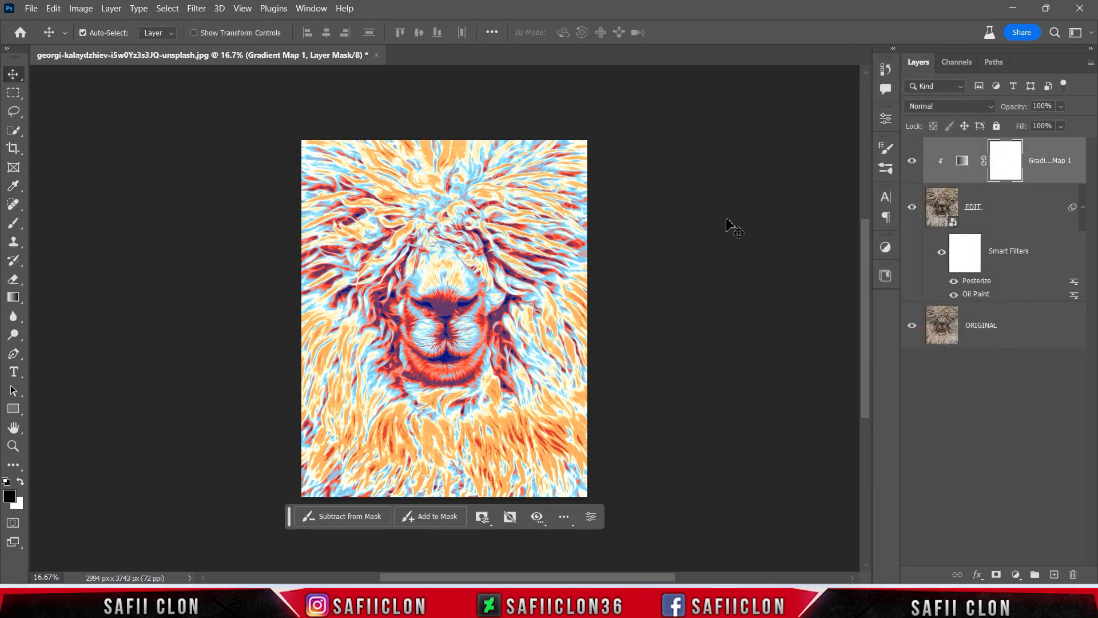
Step: Examine the gradient-mapped artwork close up around the animal's face and as a whole
key("ctrl+0")
key("ctrl+plus")
key("ctrl+plus")
key("ctrl+plus")
key("ctrl+plus")
key("ctrl+plus")
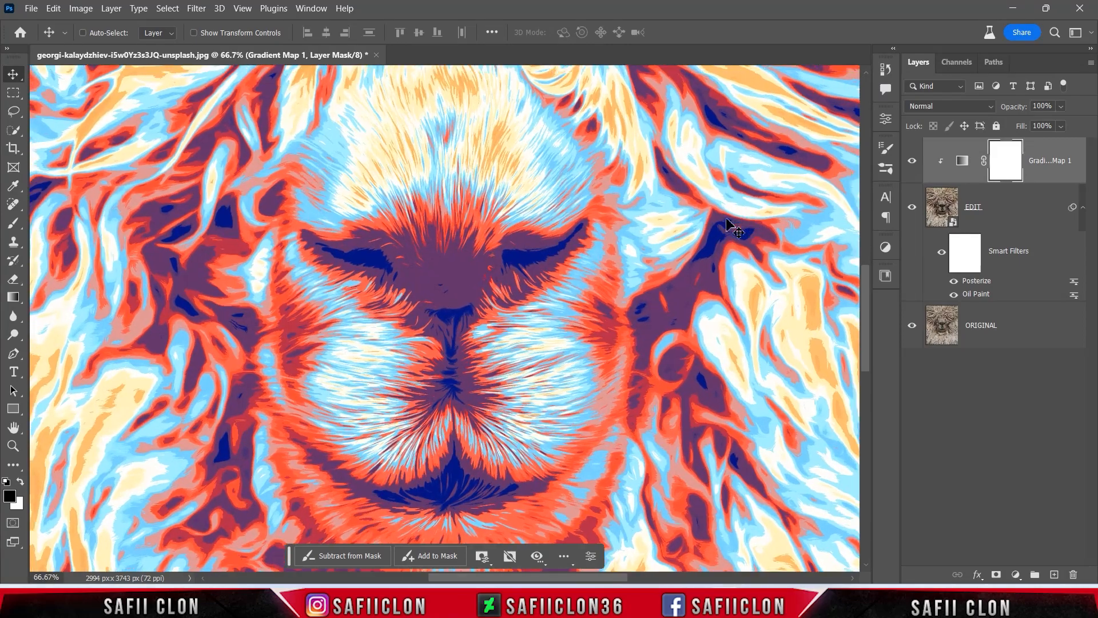
key("ctrl+minus")
key("ctrl+minus")
key("ctrl+minus")
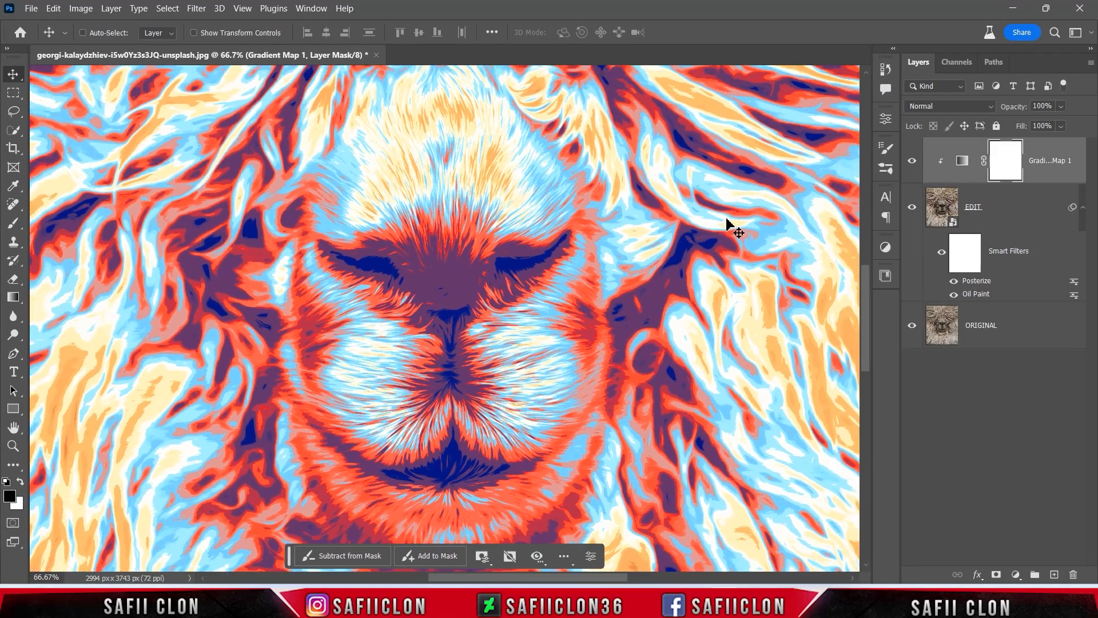
key("ctrl+minus")
key("ctrl+minus")
key("ctrl+plus")
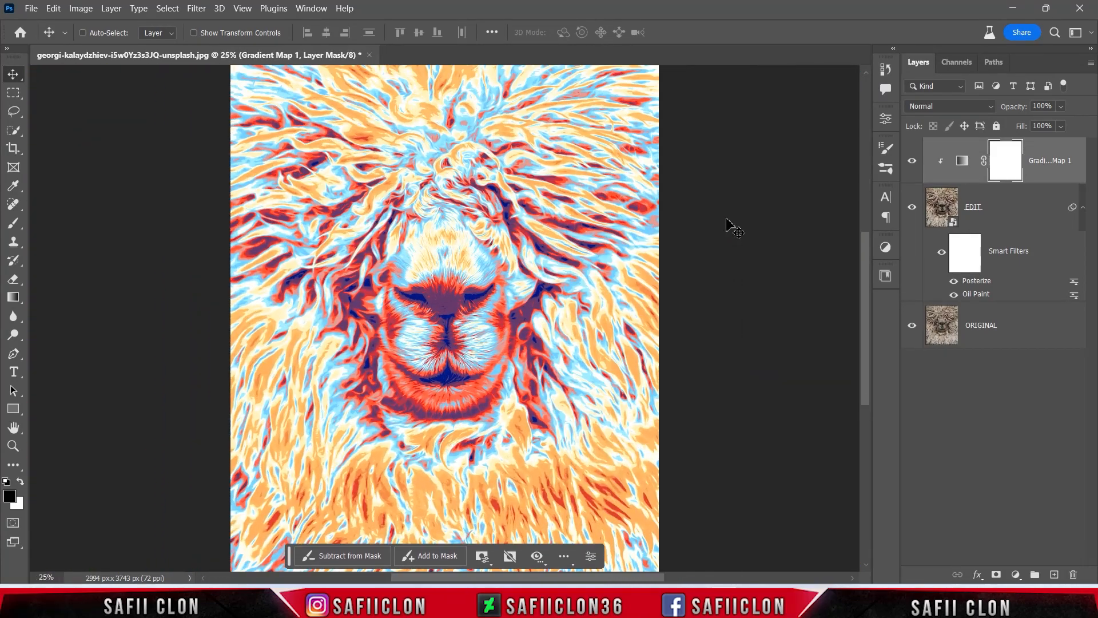
key("ctrl+minus")
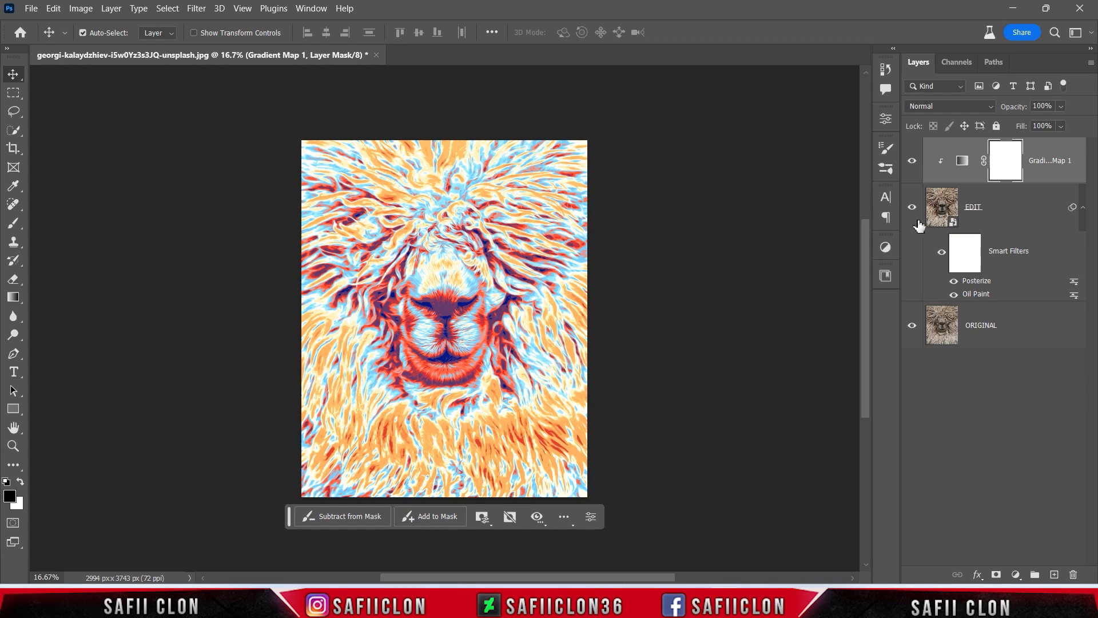
Step: Compare the gradient-mapped artwork with the original photo by toggling the EDIT layer's visibility
left_click(910, 211)
left_click(910, 211)
left_click(910, 211)
left_click(910, 211)
left_click(911, 210)
left_click(911, 211)
Step: Add a Color Lookup adjustment clipped to the layer below, using the Fuji ETERNA 250D Kodak 2395 (by Adobe).cube 3D LUT
left_click(1016, 574)
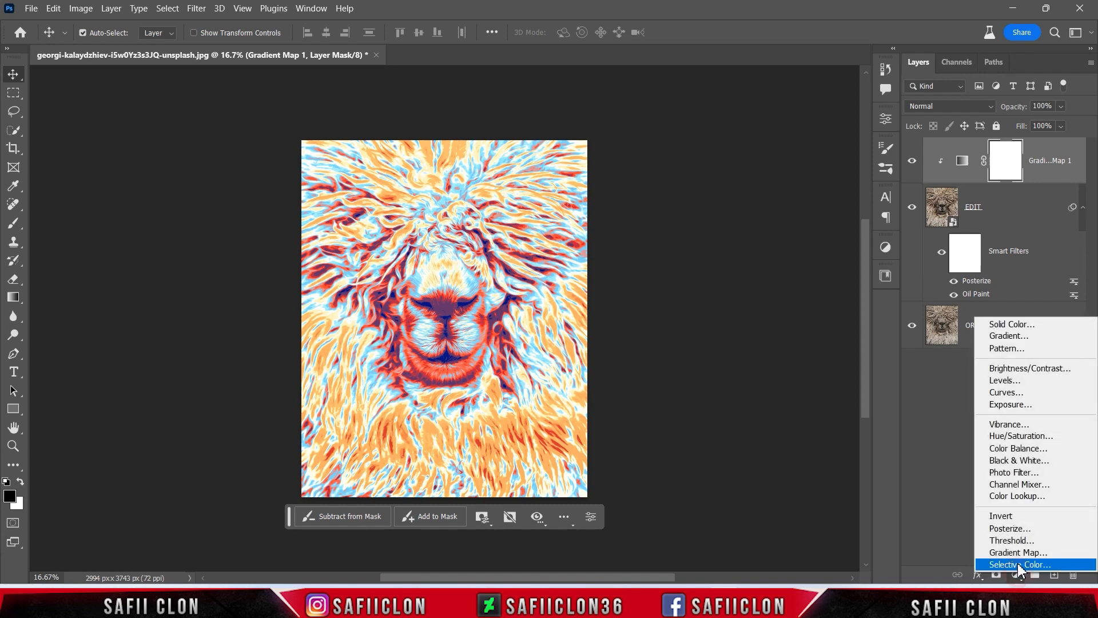
left_click(1024, 496)
left_click(763, 447)
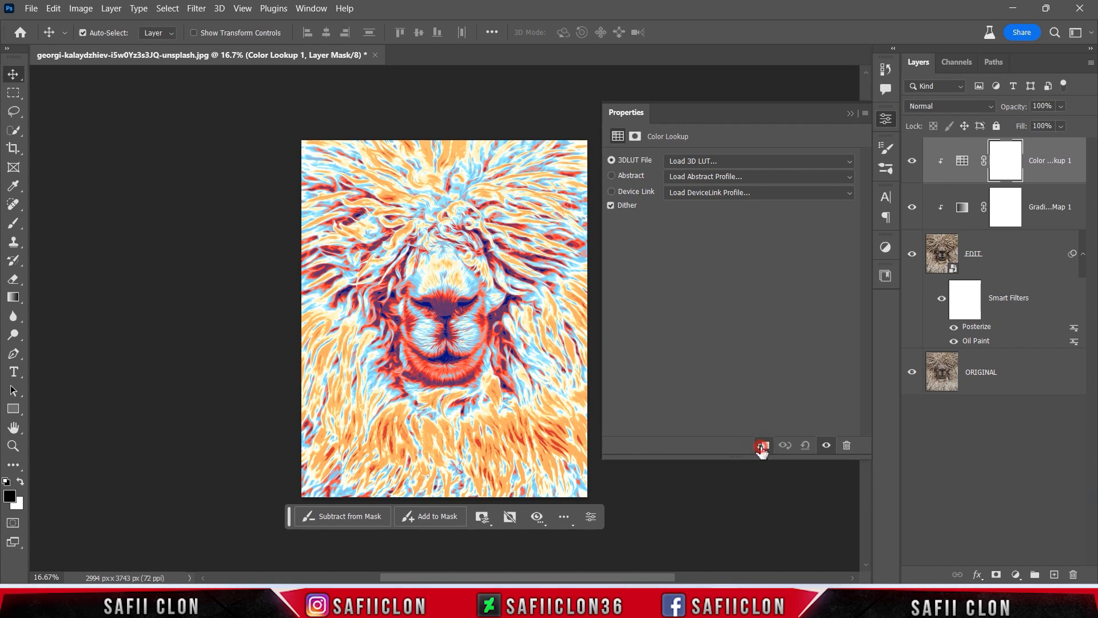
left_click(694, 163)
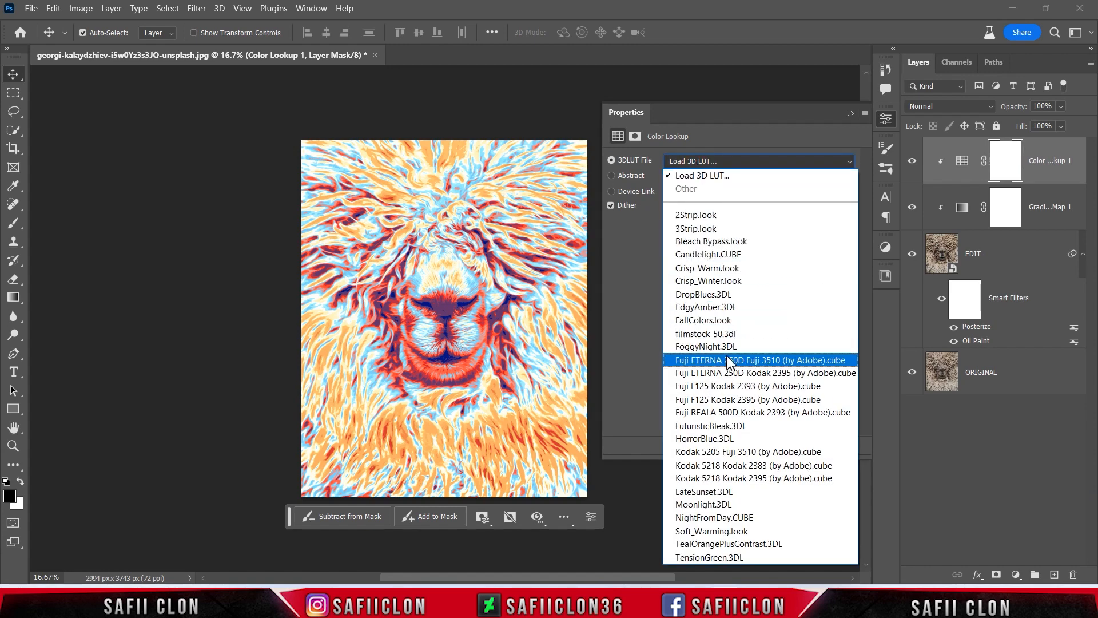
left_click(739, 372)
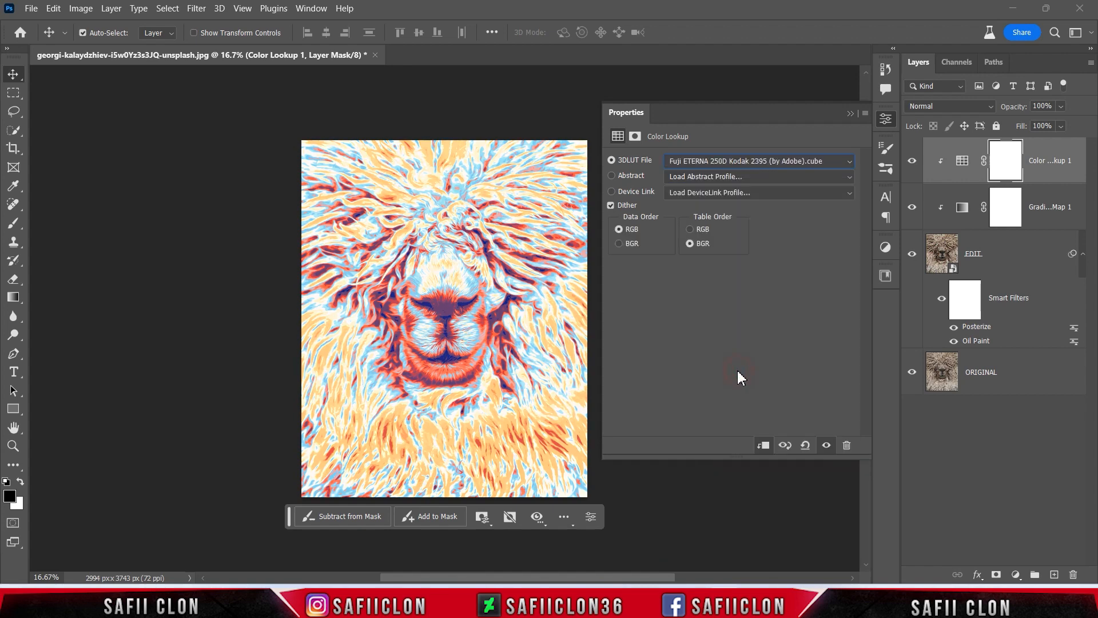
left_click(851, 114)
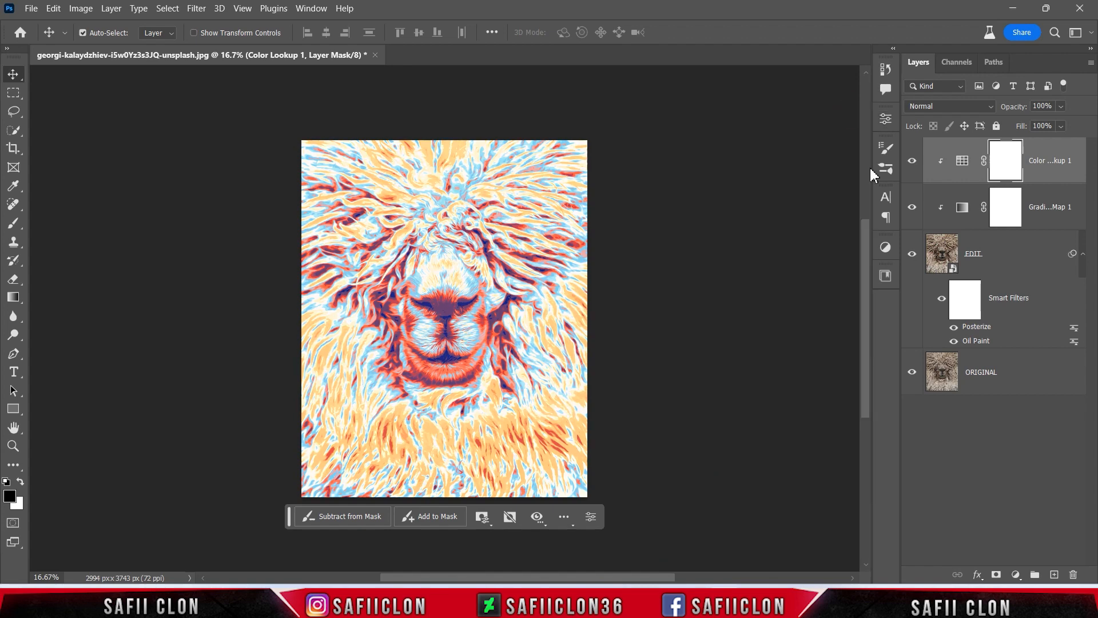
Step: Reduce the Color Lookup layer's fill to 64% and compare the image with and without it
left_click(1061, 126)
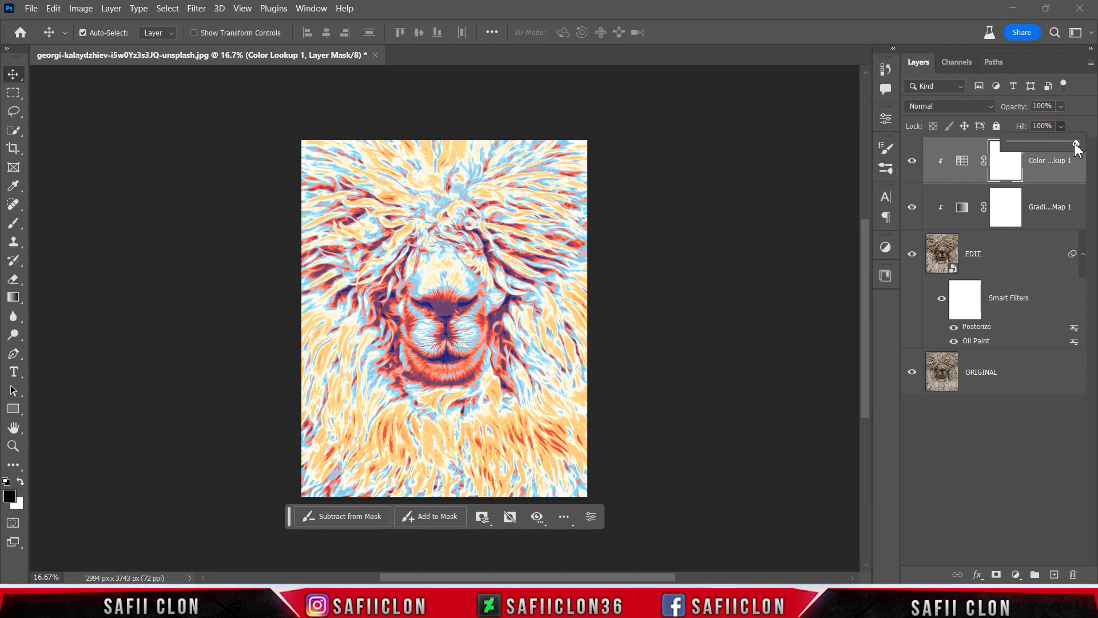
left_click_drag(1056, 139, 1052, 139)
left_click(913, 163)
left_click(914, 163)
left_click(913, 162)
left_click(913, 162)
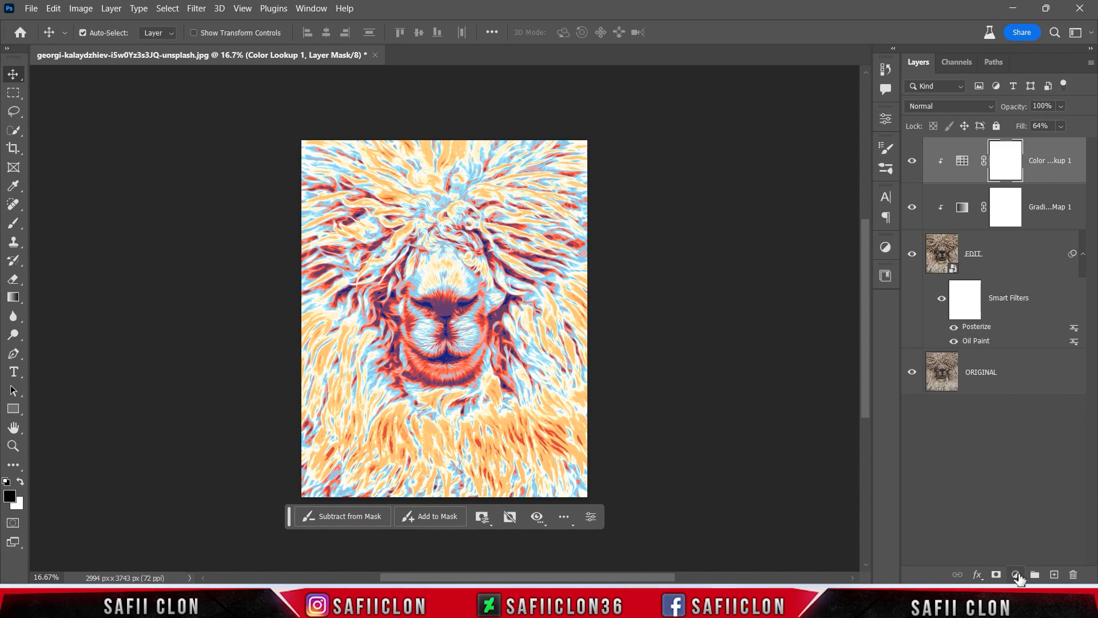
Step: Add a clipped Brightness/Contrast adjustment, lower the brightness to about -11 and slightly reduce the contrast
left_click(1017, 575)
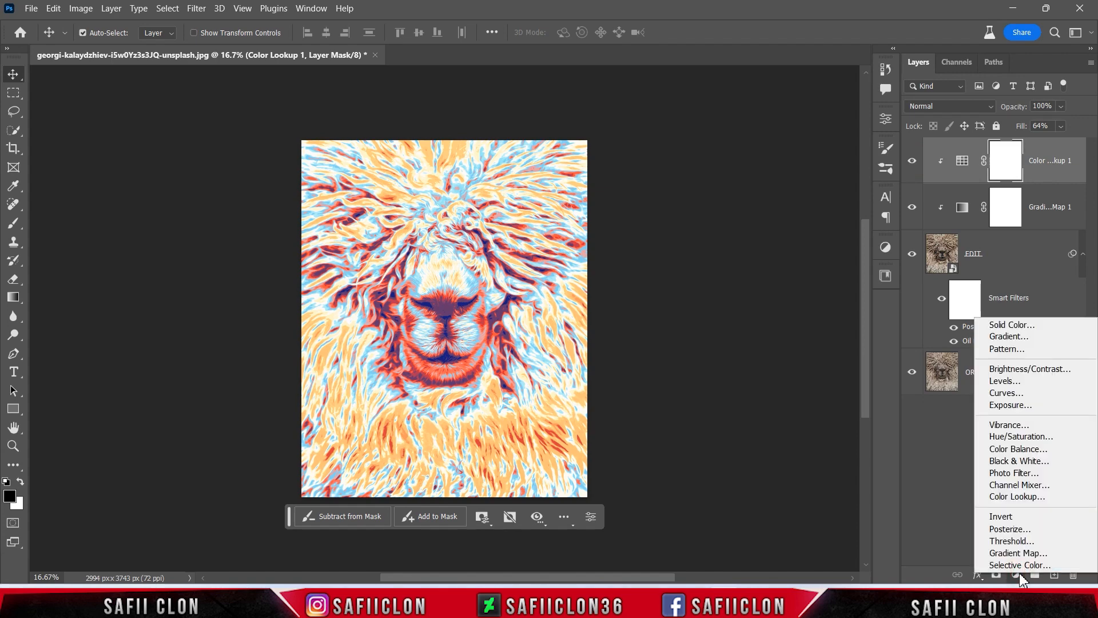
left_click(1023, 369)
left_click(763, 445)
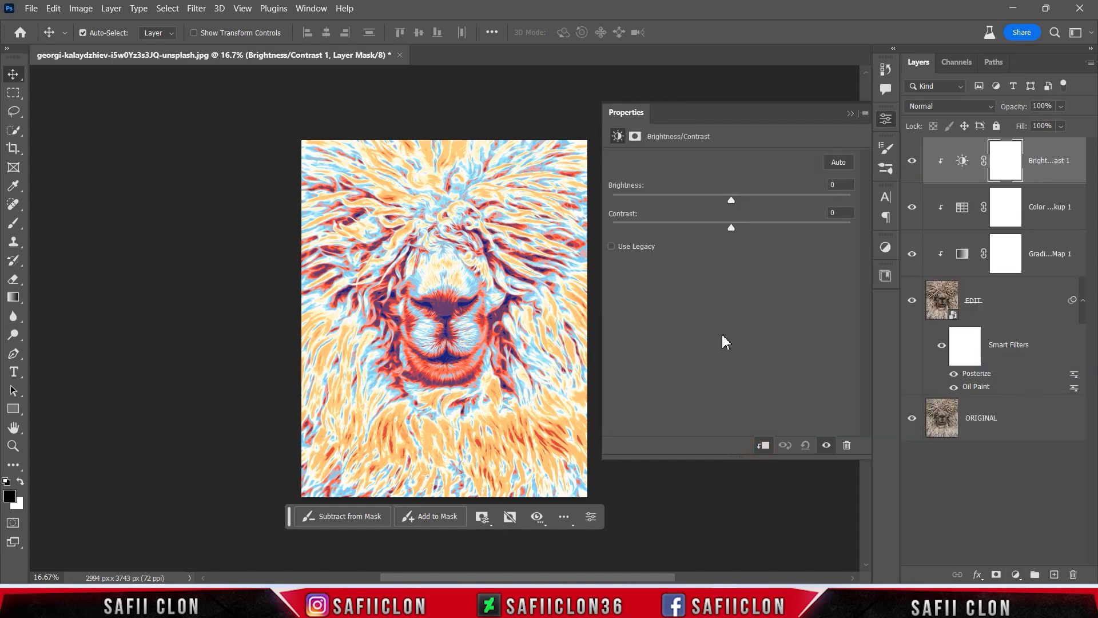
left_click_drag(732, 204, 706, 205)
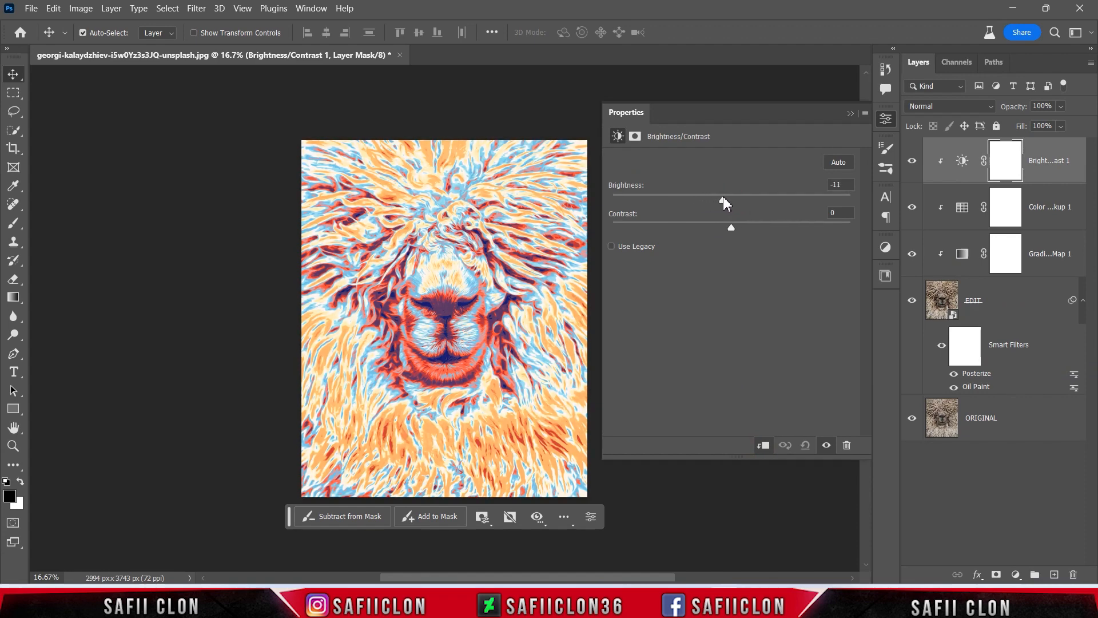
left_click_drag(733, 229, 702, 229)
left_click_drag(792, 238, 719, 227)
left_click(851, 113)
Step: Compare the image with and without the Brightness/Contrast adjustment, and the full effect against the original photo
left_click(912, 162)
left_click(912, 162)
left_click(912, 162)
left_click(912, 162)
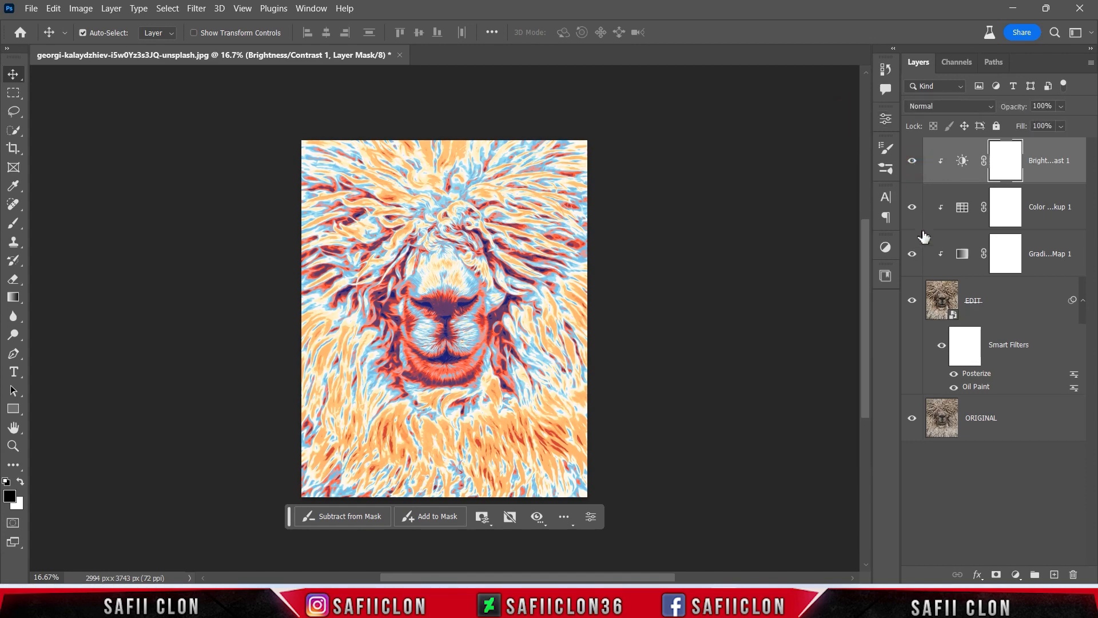
left_click(914, 301)
left_click(914, 301)
left_click(914, 301)
left_click(914, 303)
left_click(914, 303)
left_click(915, 304)
Step: Examine the finished artwork's face detail close up and the overall composition
key("ctrl+plus")
key("ctrl+plus")
key("ctrl+plus")
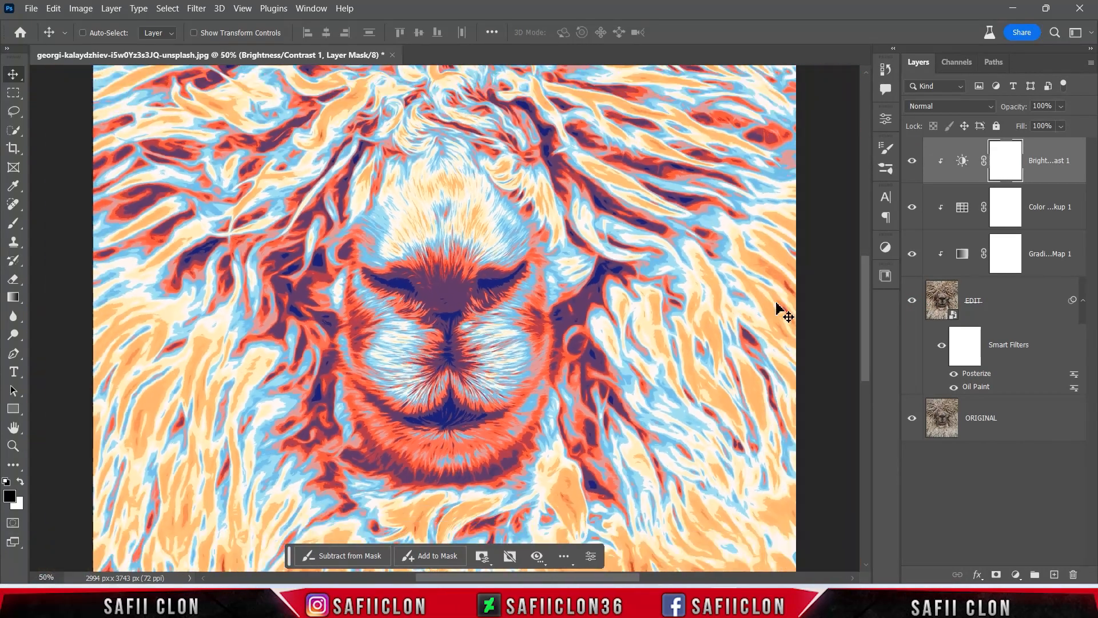
key("ctrl+minus")
key("ctrl+minus")
key("ctrl+minus")
key("ctrl+plus")
key("ctrl+minus")
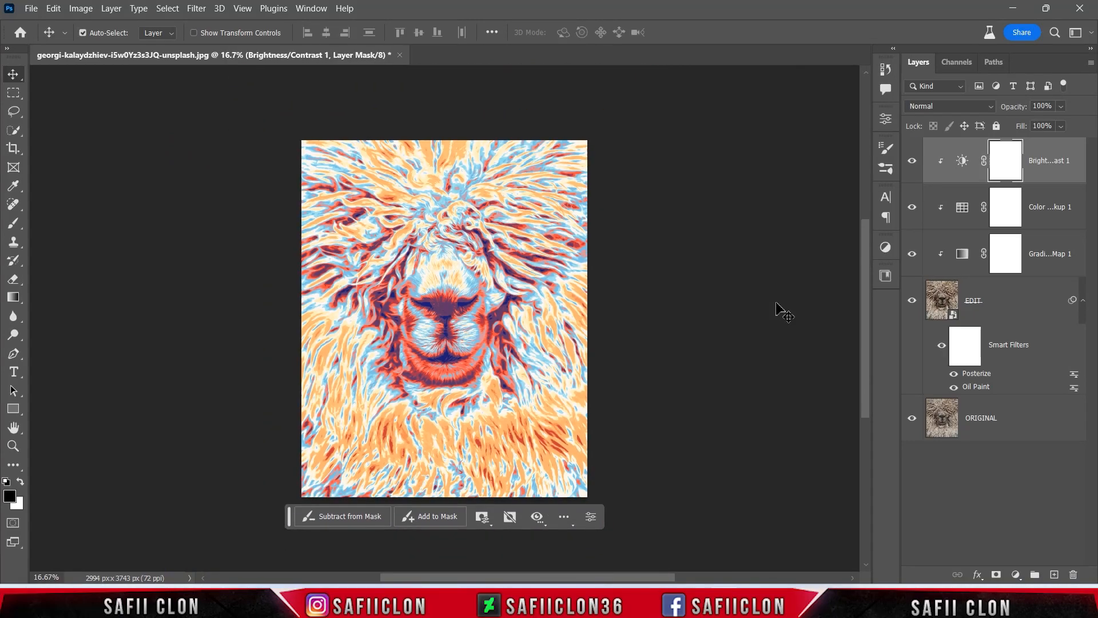